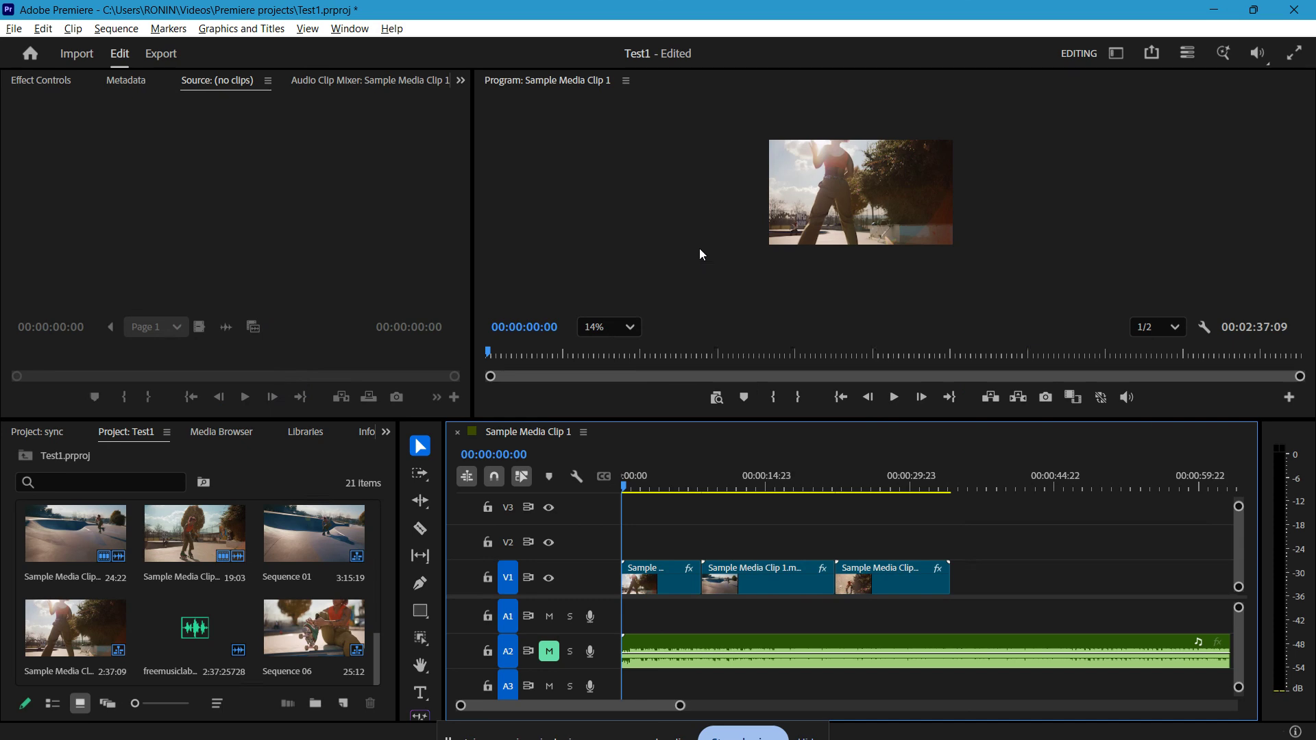
scroll(271, 584, up, 5)
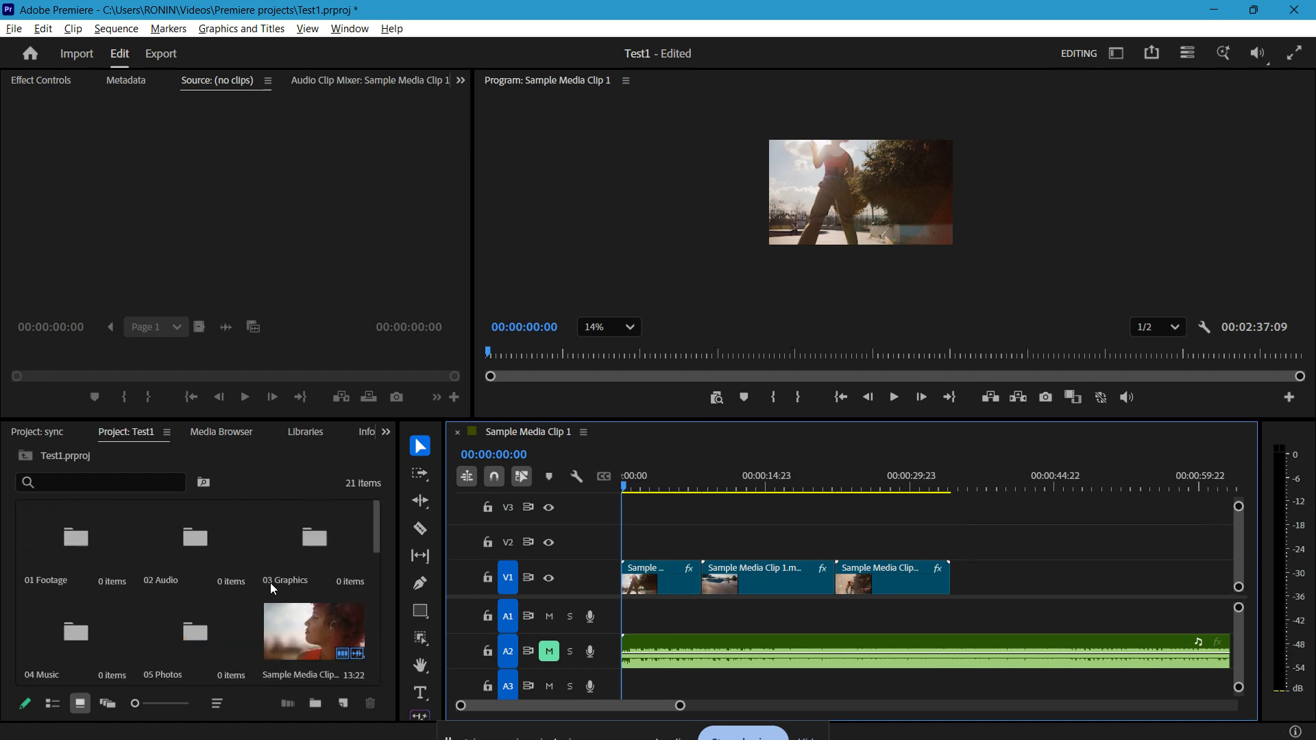
scroll(315, 557, down, 4)
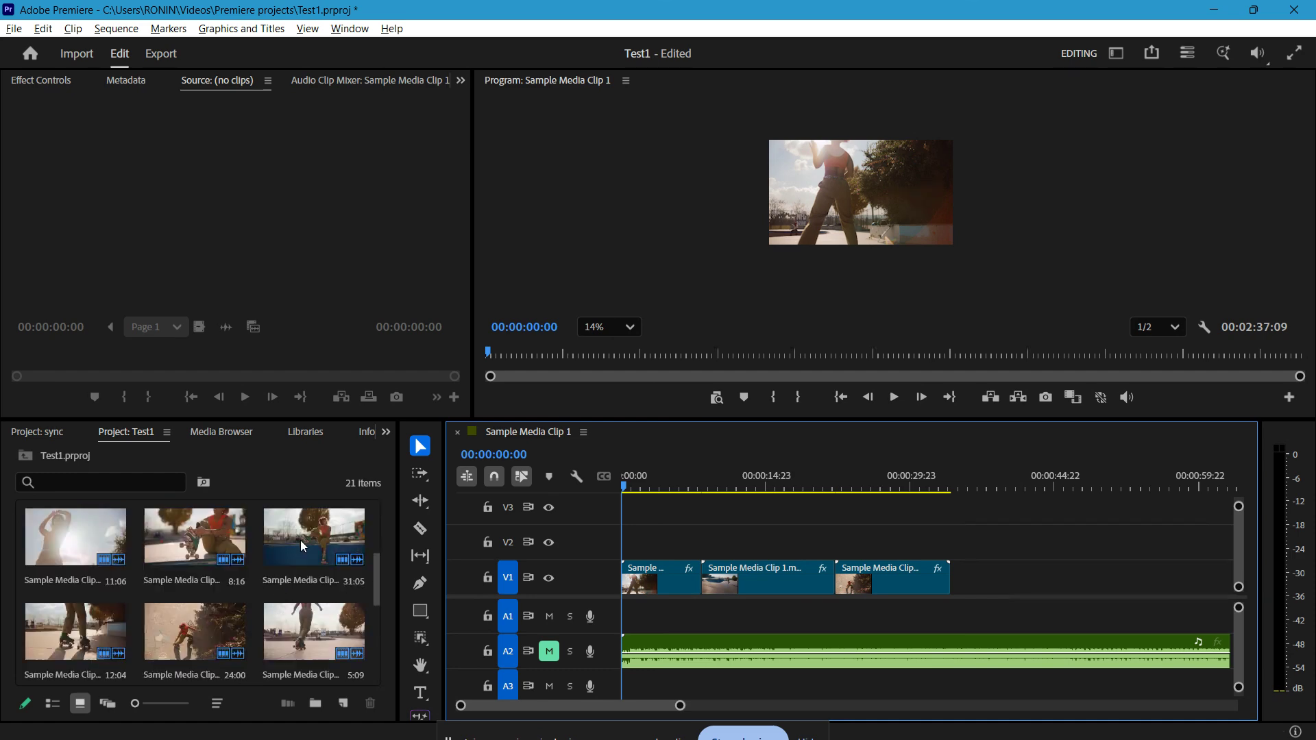
Step: Create a new custom sequence with a frame size of 1080 horizontal by 1920 vertical and square pixels
click(14, 28)
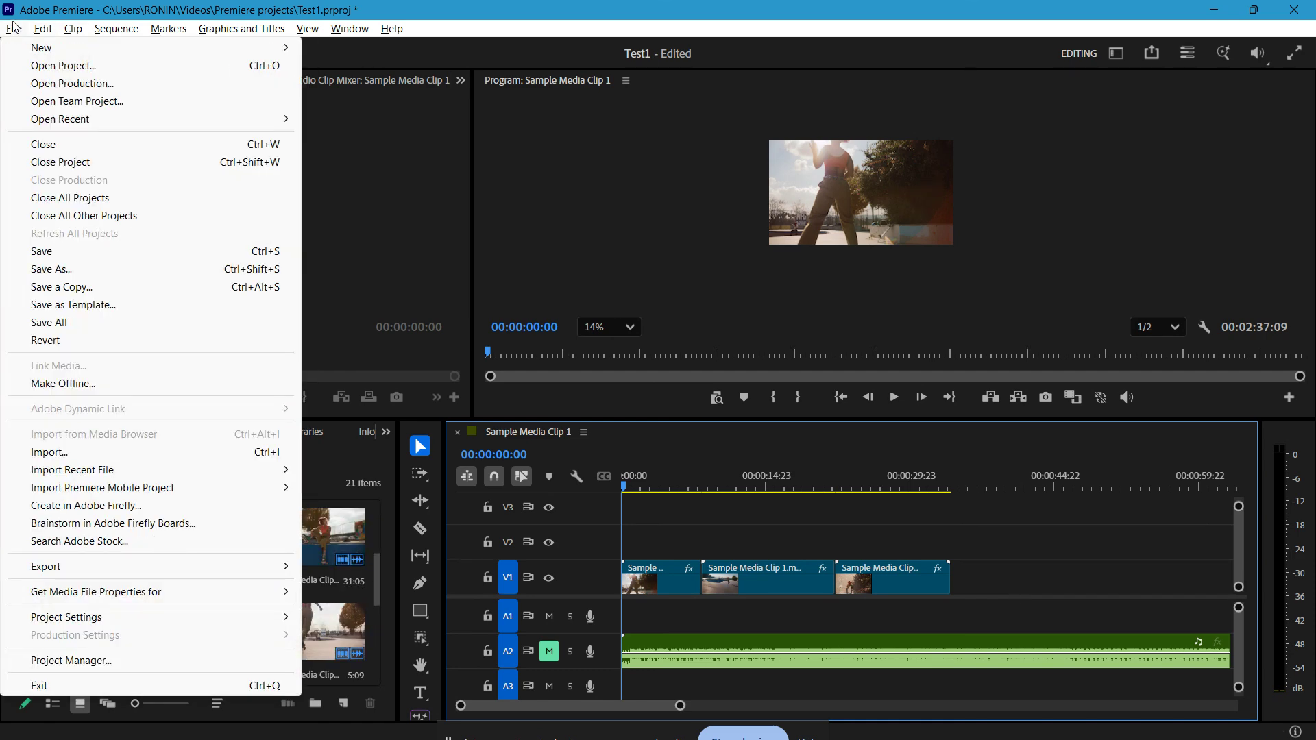
mouse_move(26, 47)
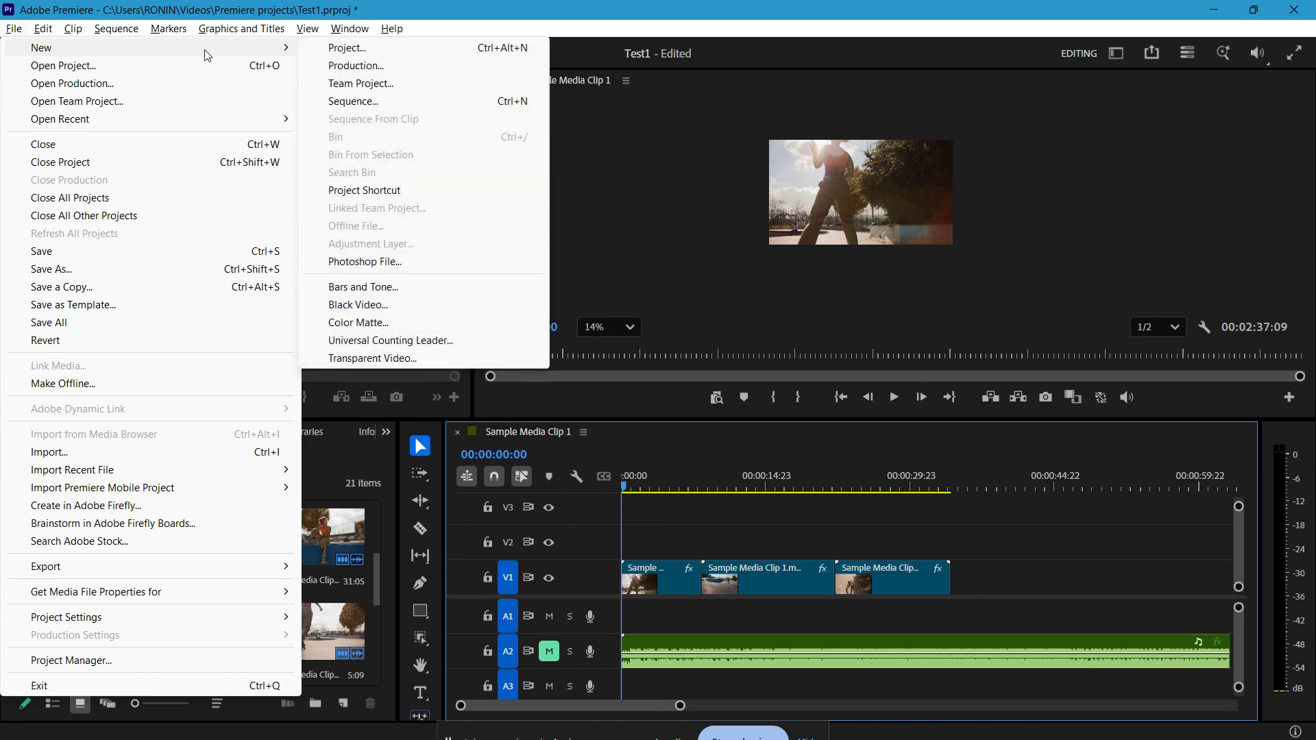
click(376, 101)
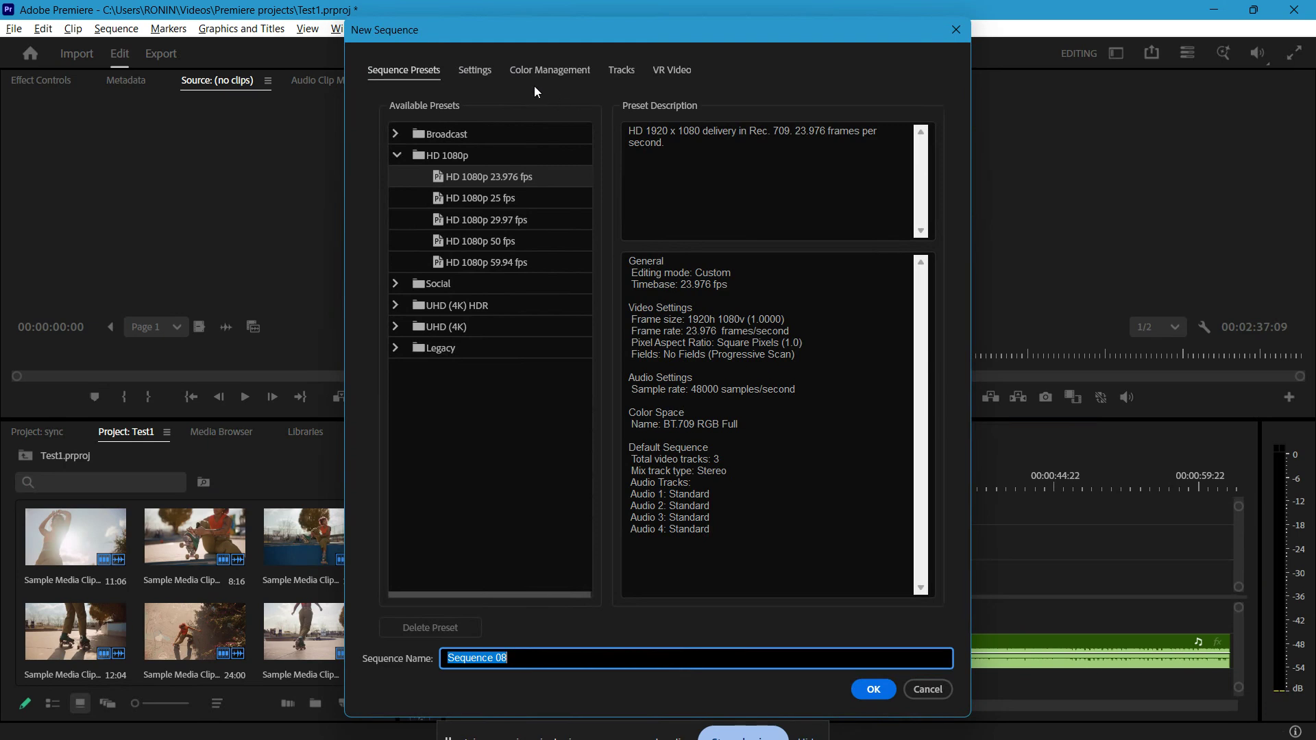
click(474, 71)
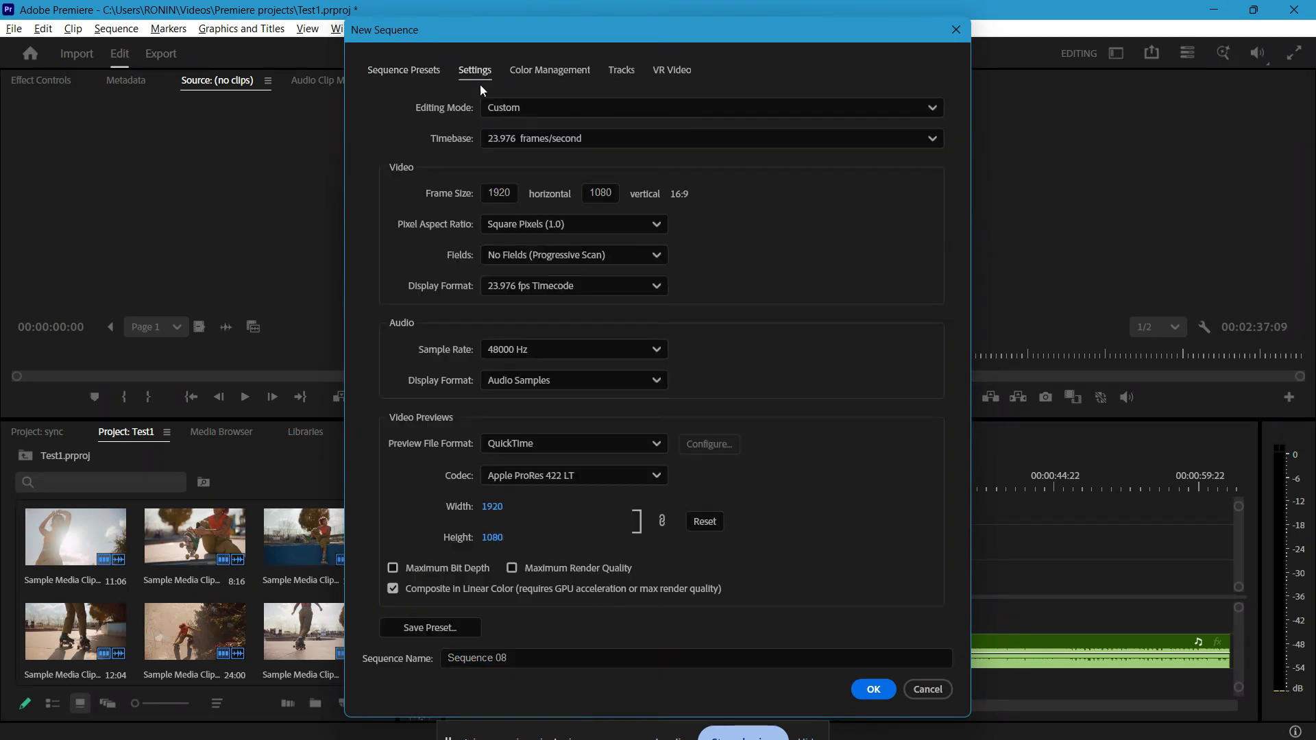
double_click(505, 189)
text(10)
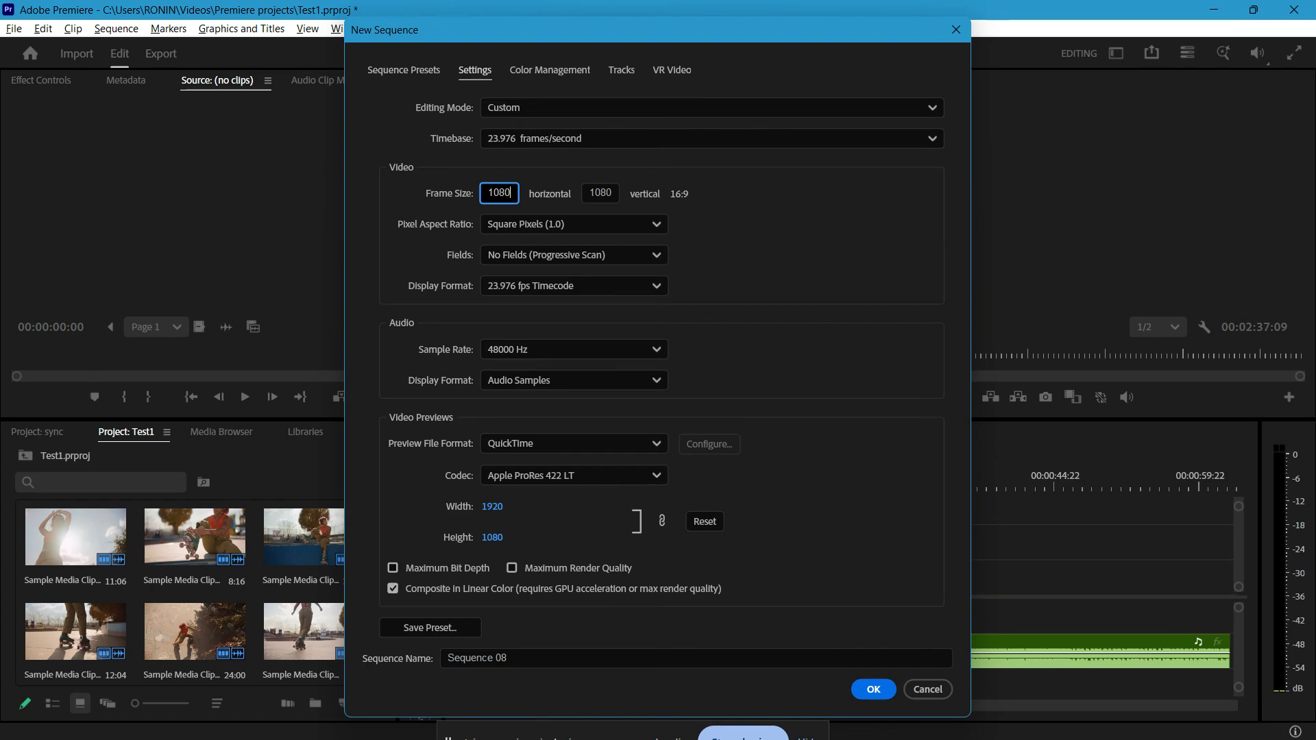
key(Tab)
text(1920)
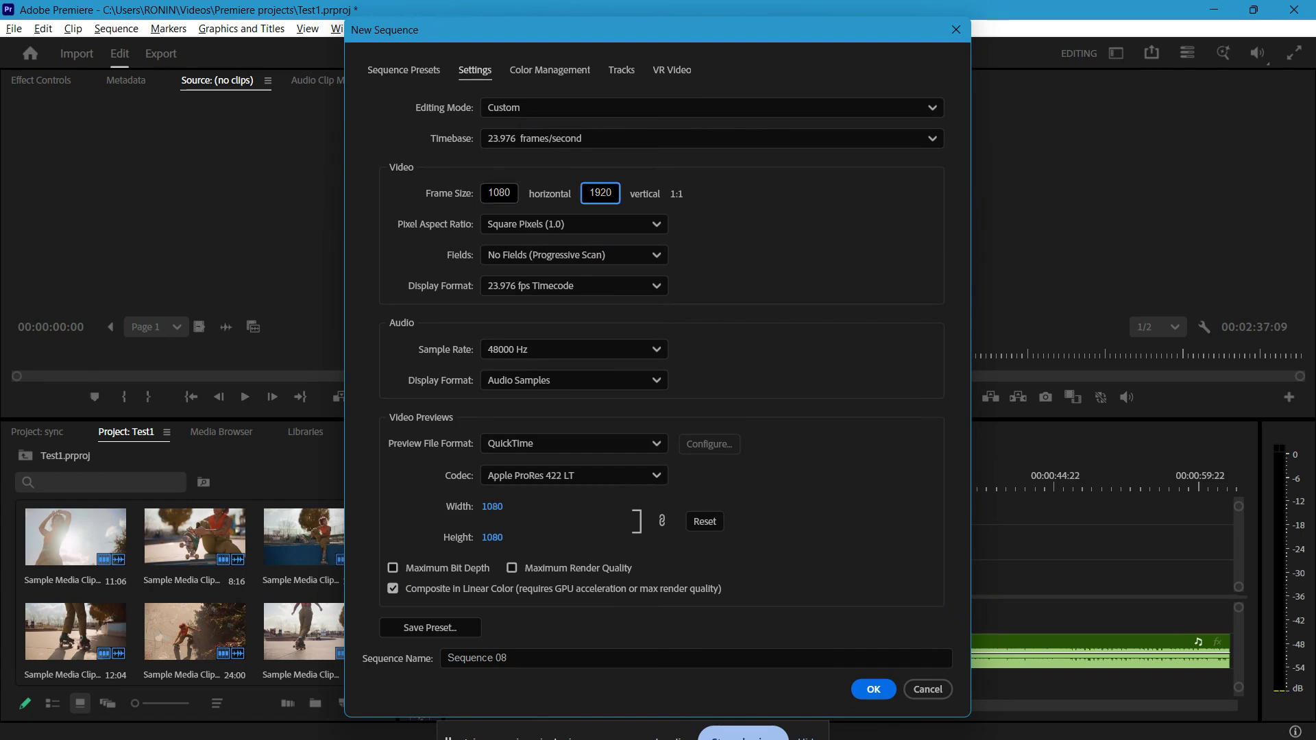
click(763, 225)
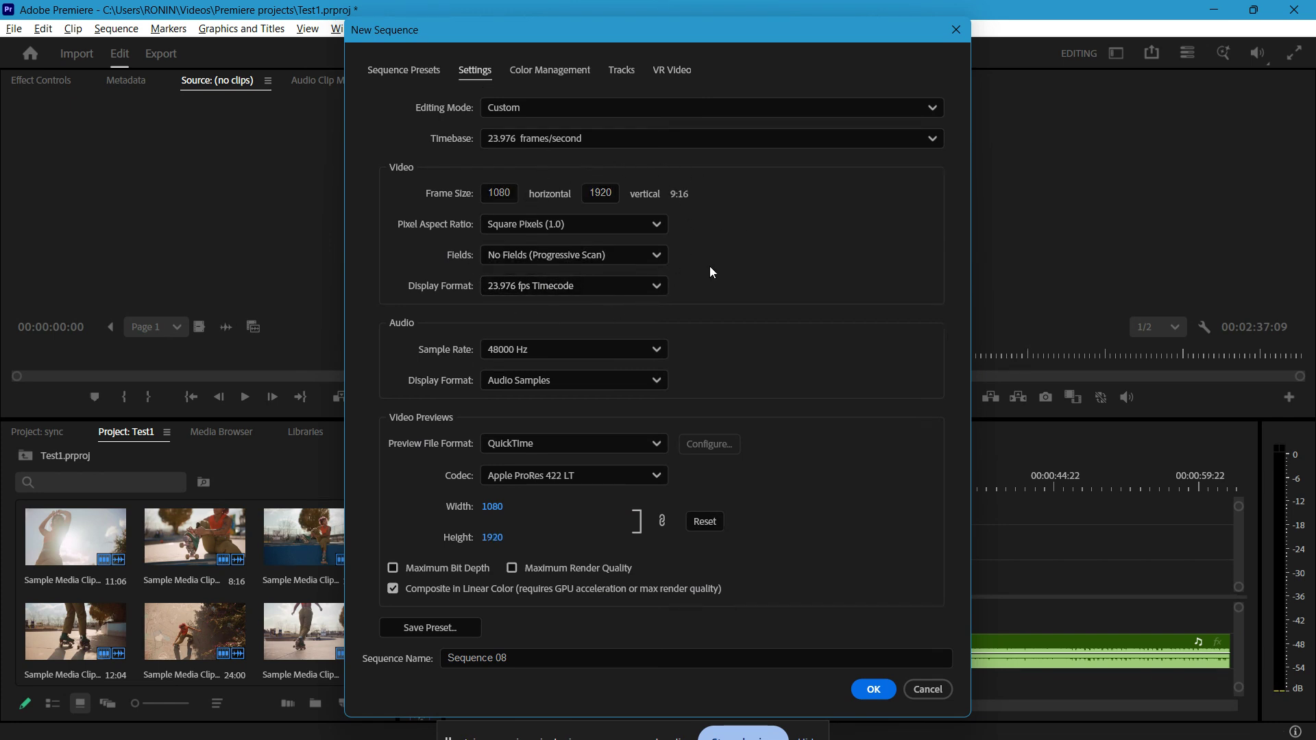
click(639, 225)
click(639, 225)
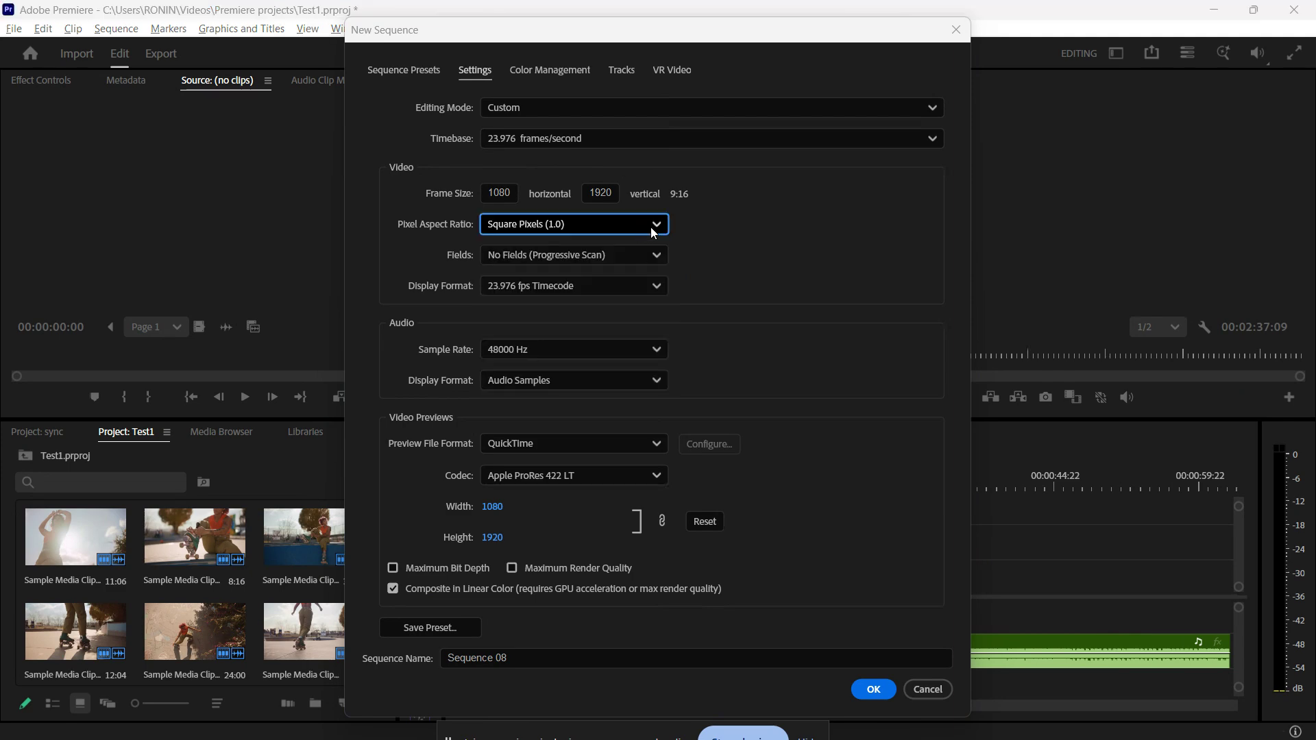
click(870, 687)
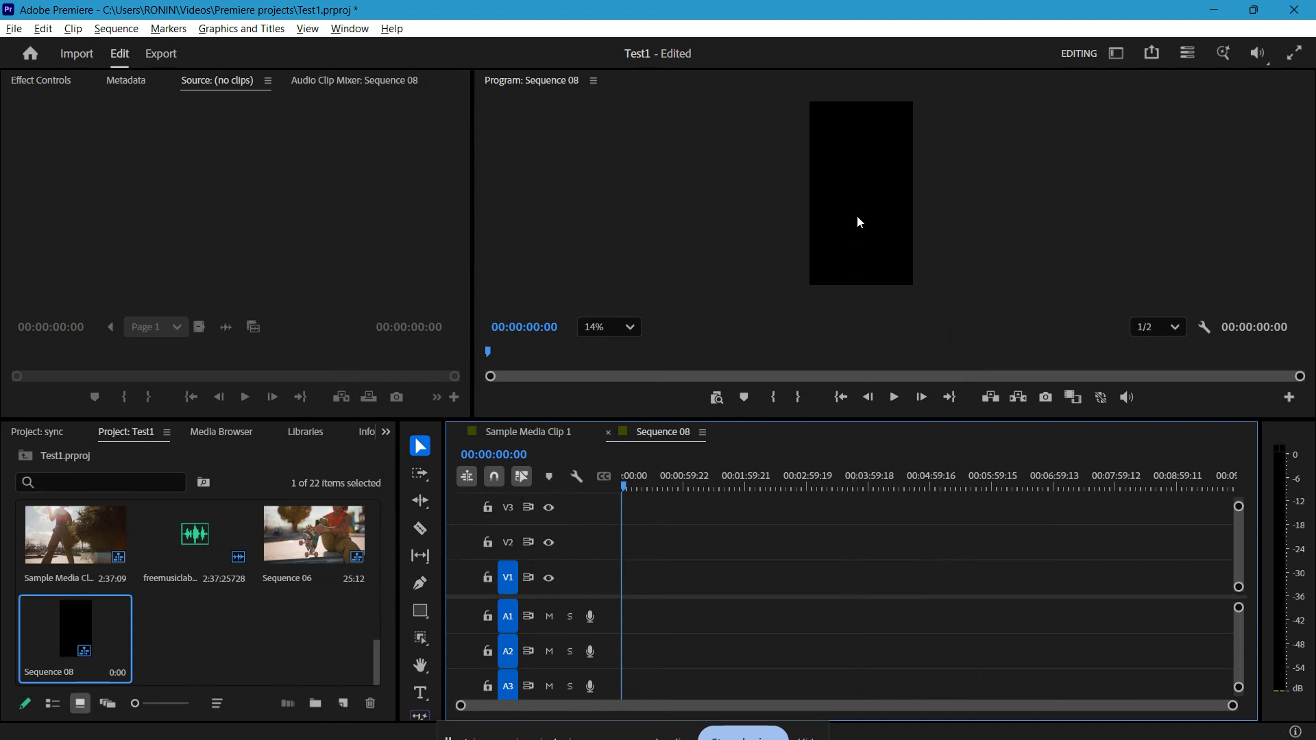
Step: Place Sample Media Clip 10 at the start of track V1 in the vertical sequence, keeping the existing sequence settings
scroll(287, 581, up, 5)
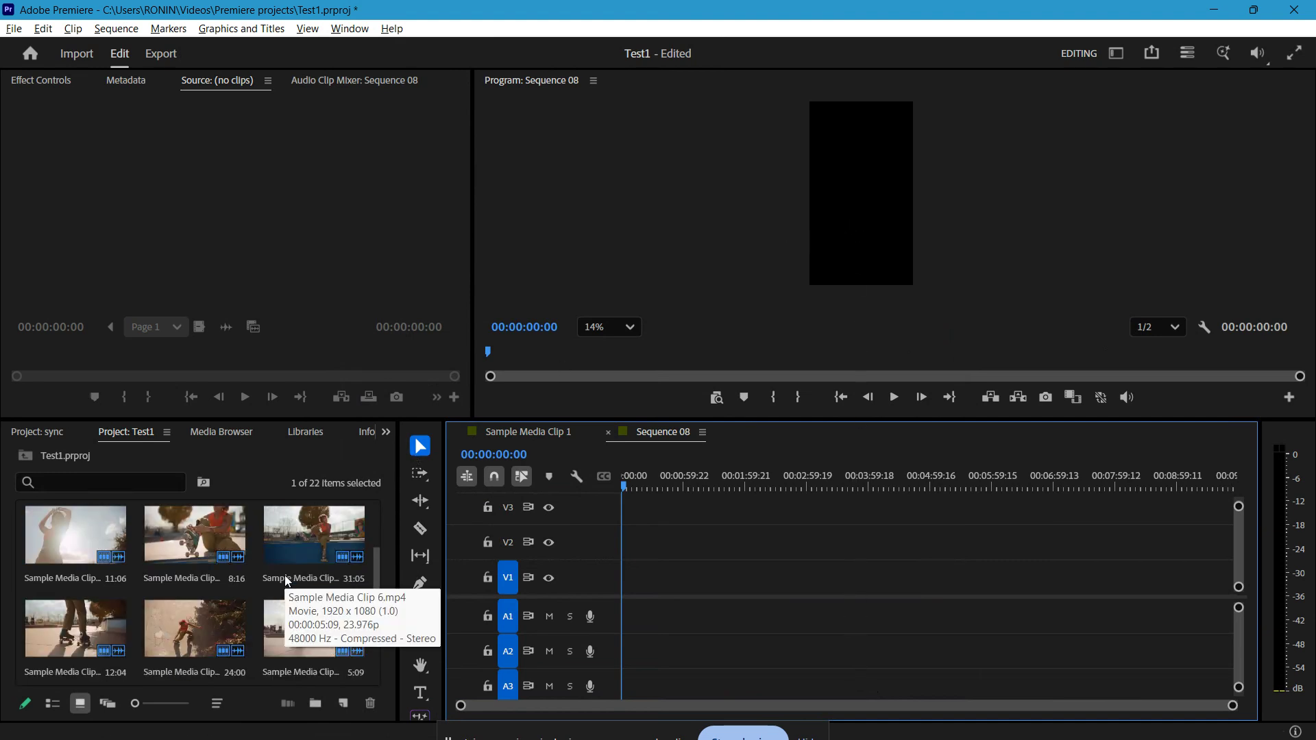
scroll(200, 534, up, 3)
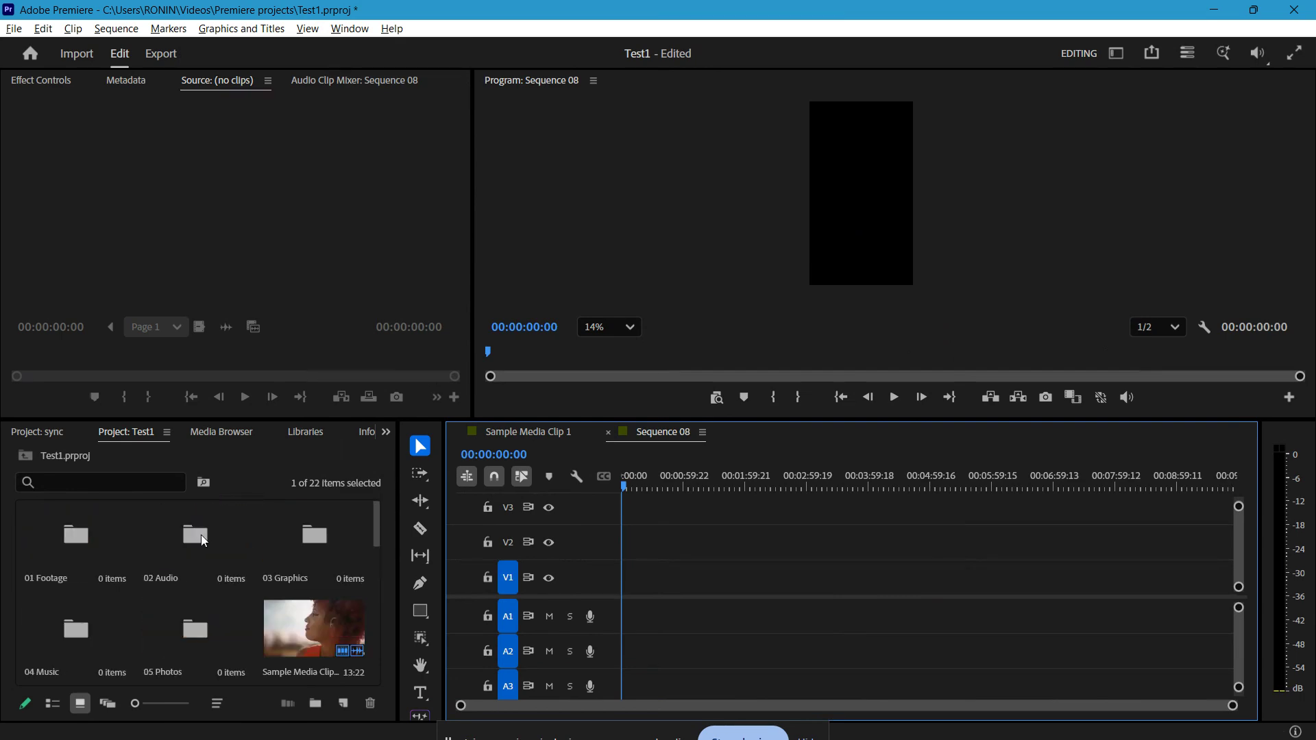
scroll(210, 548, down, 1)
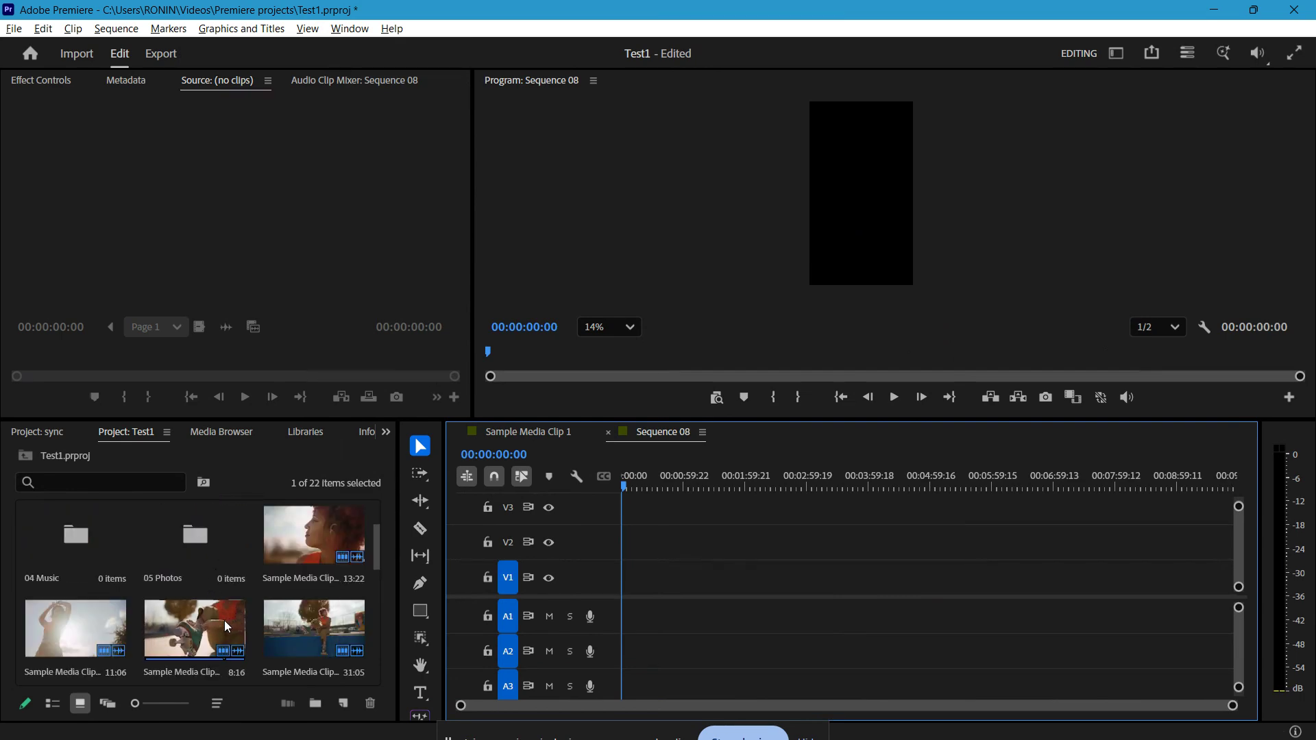
drag(310, 625, 643, 577)
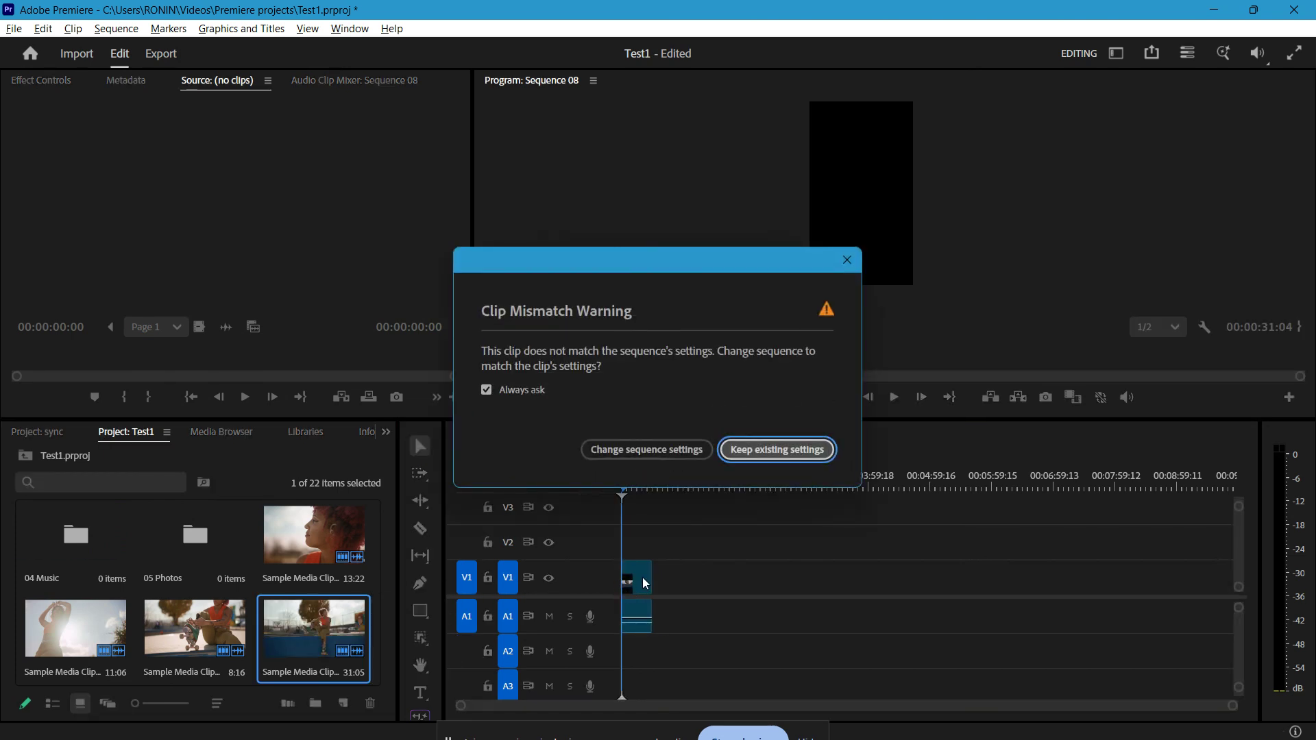
click(781, 449)
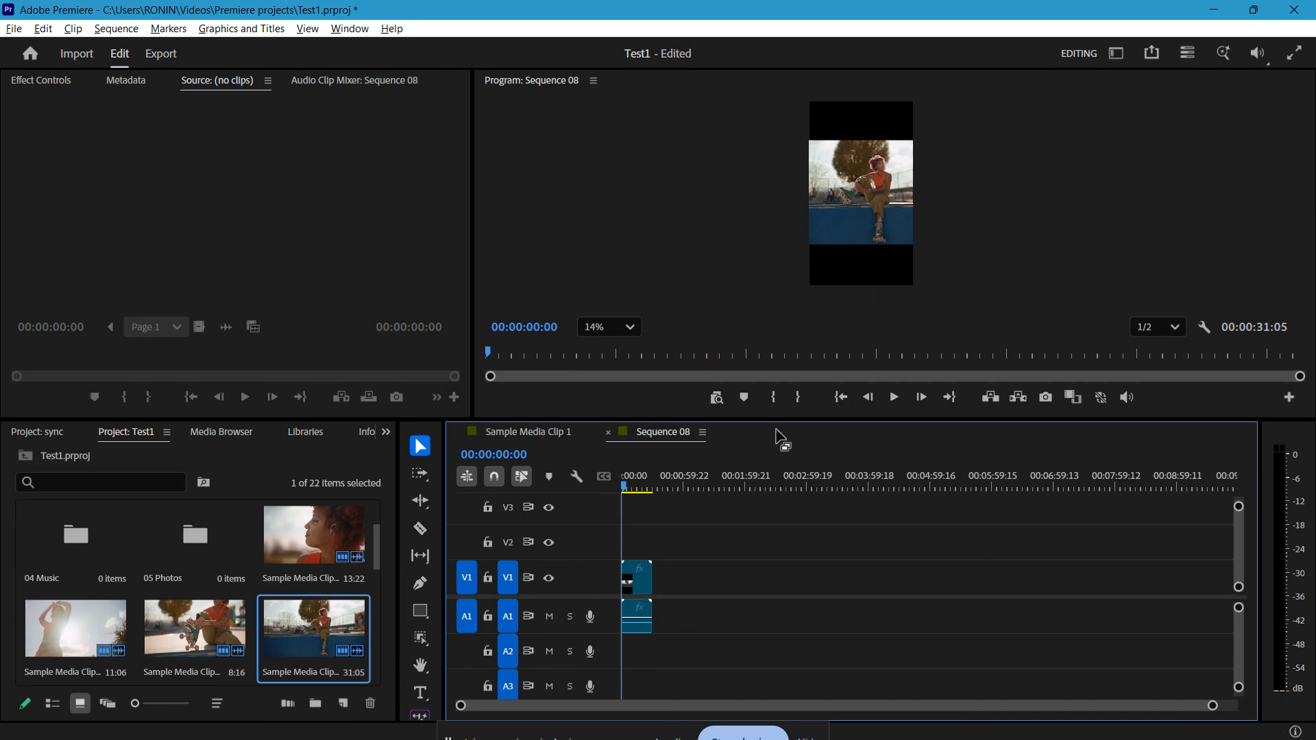
Step: Try enlarging the clip to a scale of 175 to fill the vertical frame, and delete it from the timeline
click(869, 199)
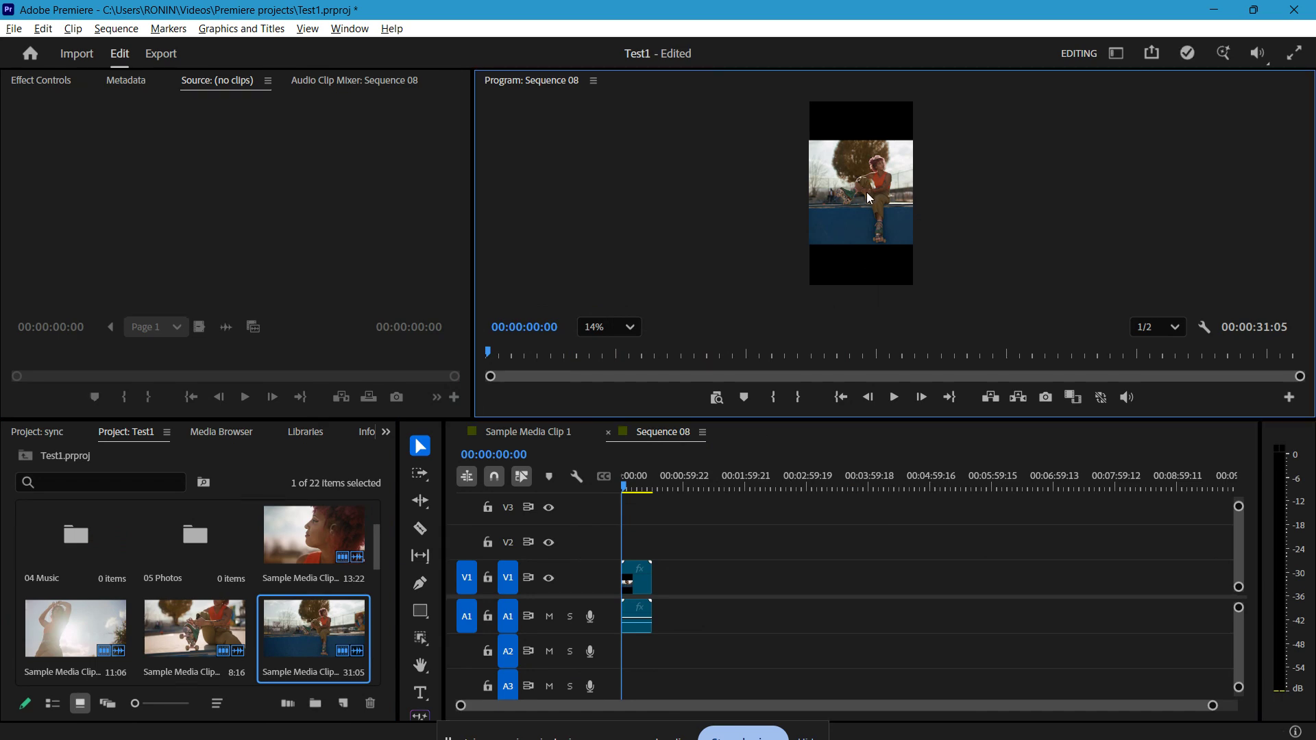
click(643, 583)
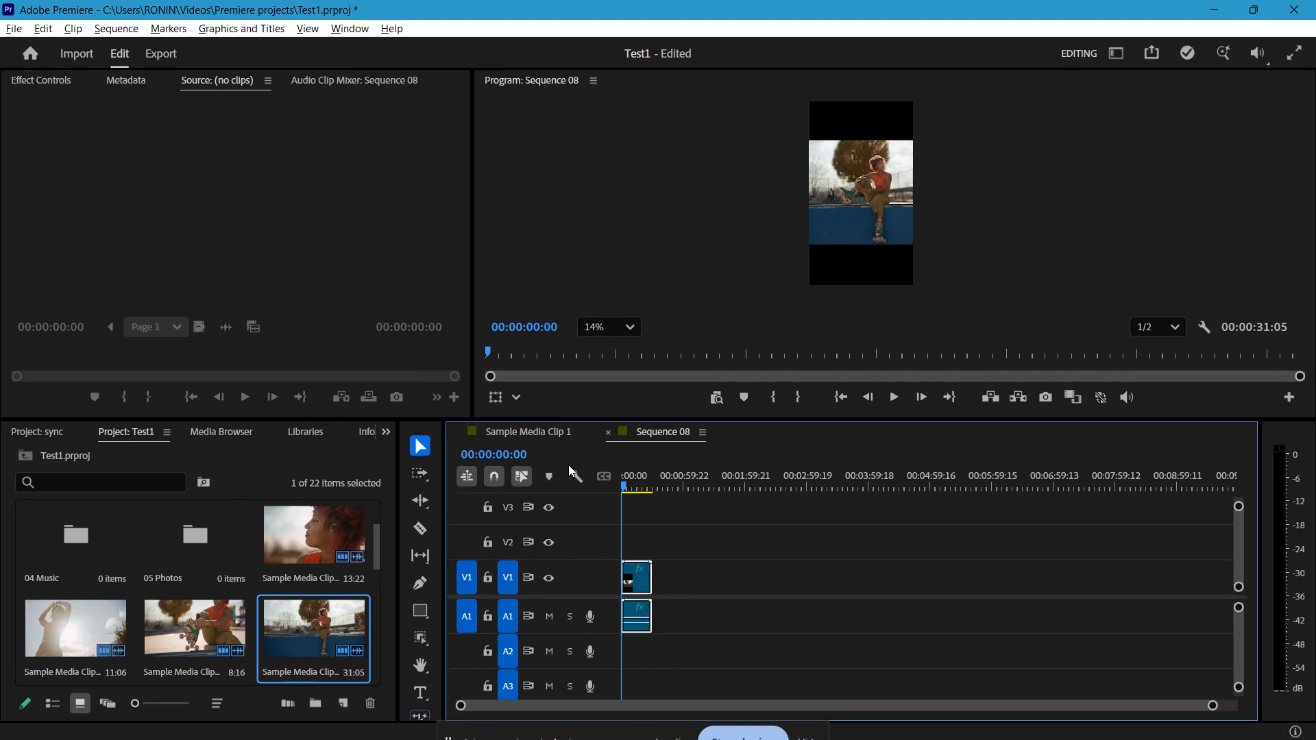
click(35, 83)
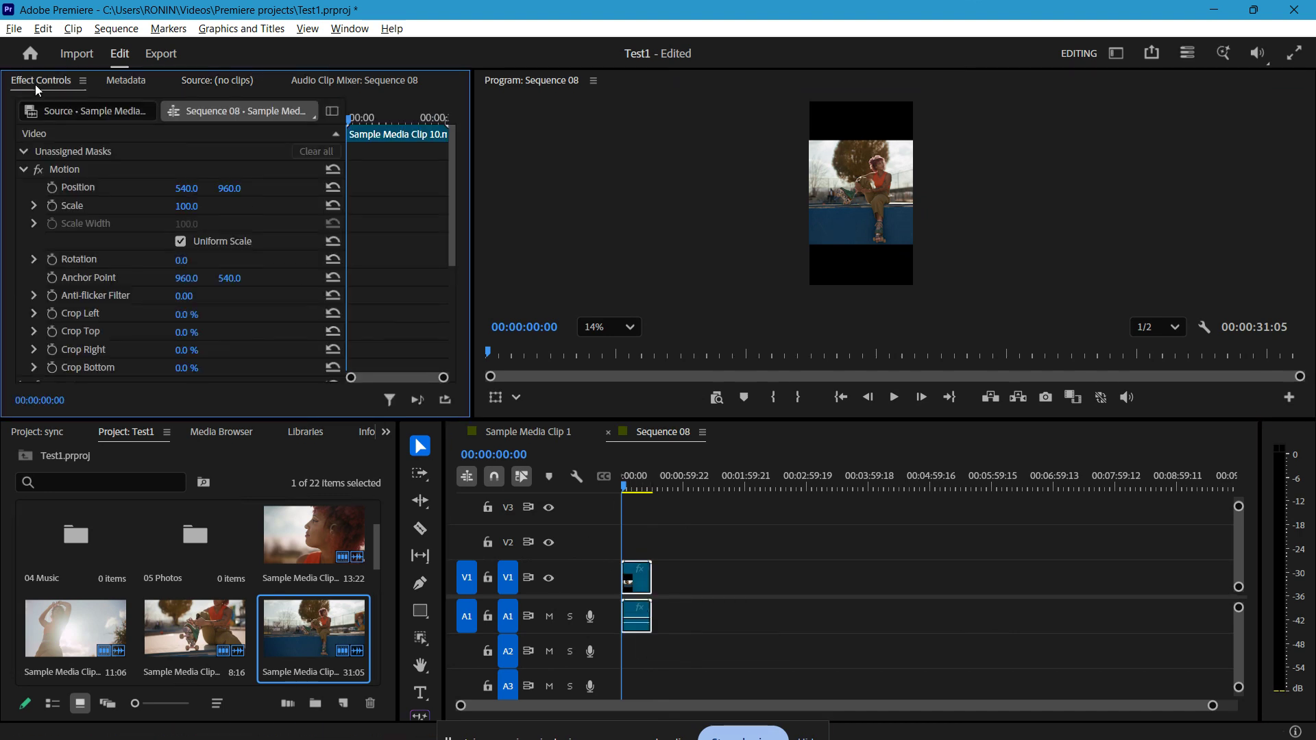
click(66, 173)
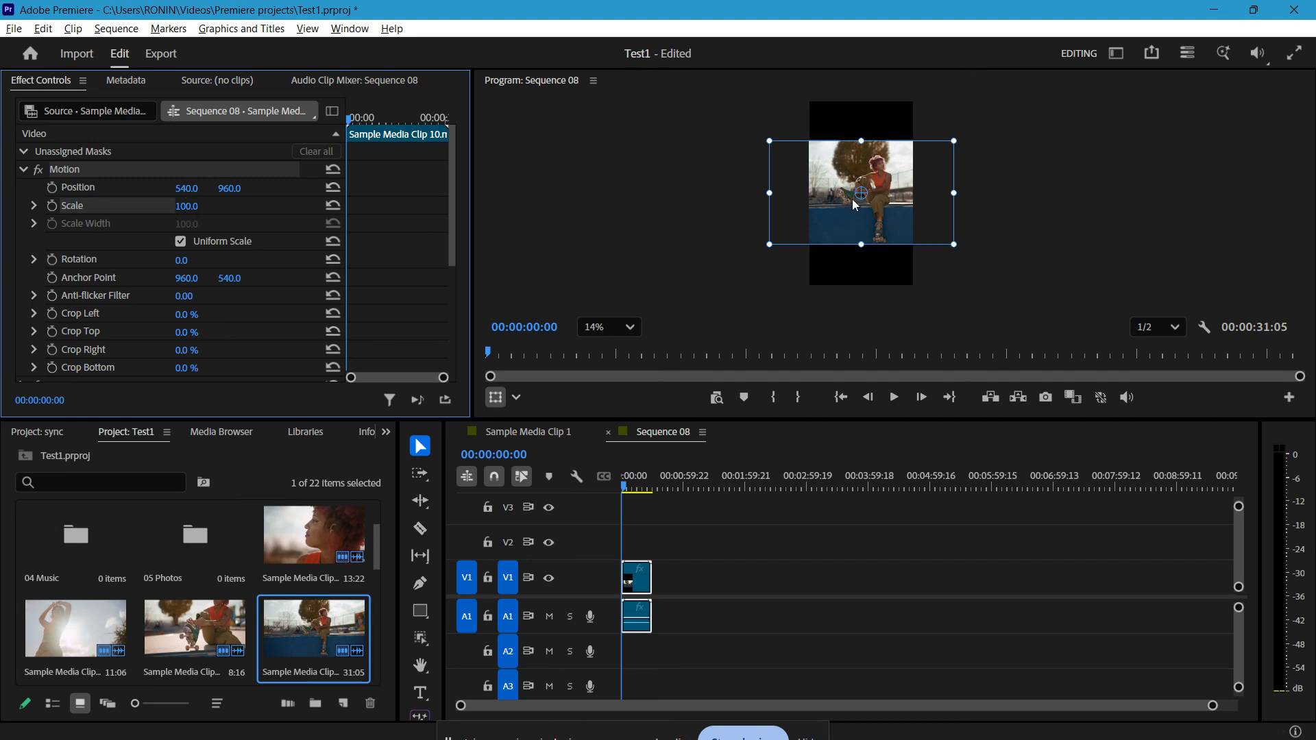
drag(861, 193, 861, 193)
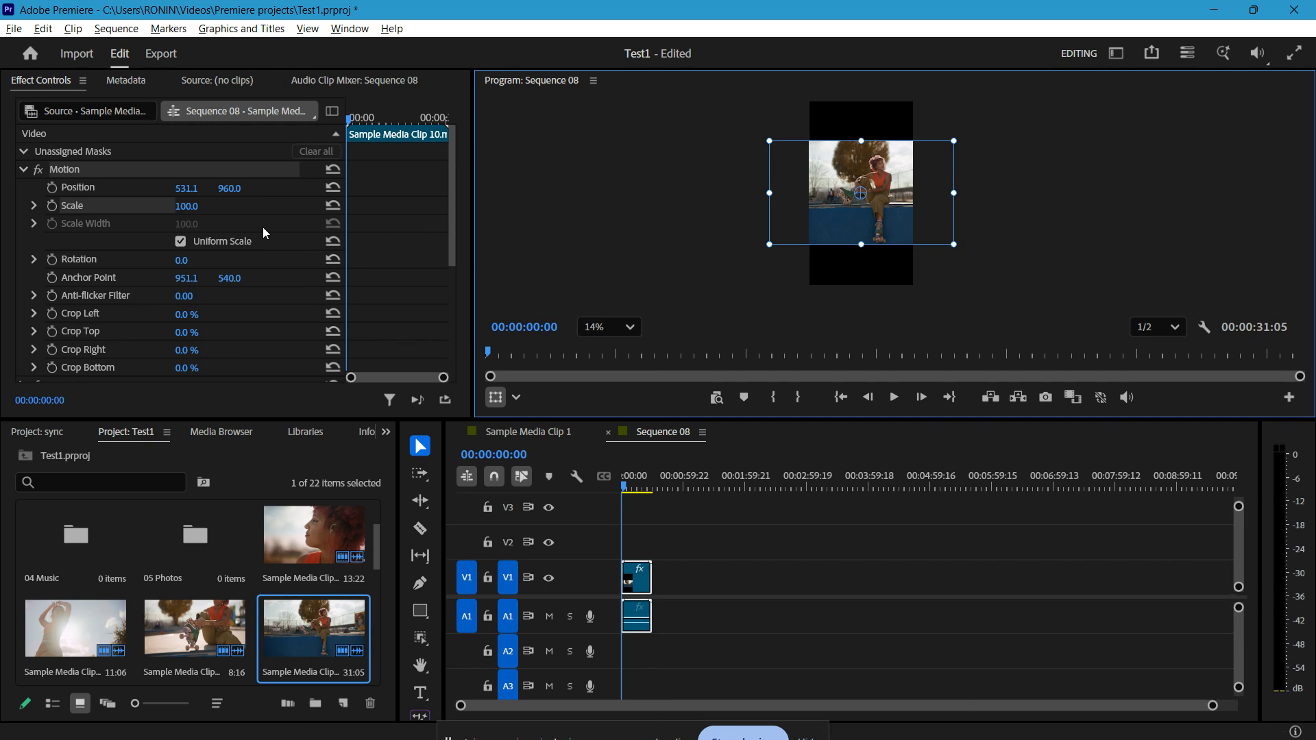
drag(198, 213, 250, 213)
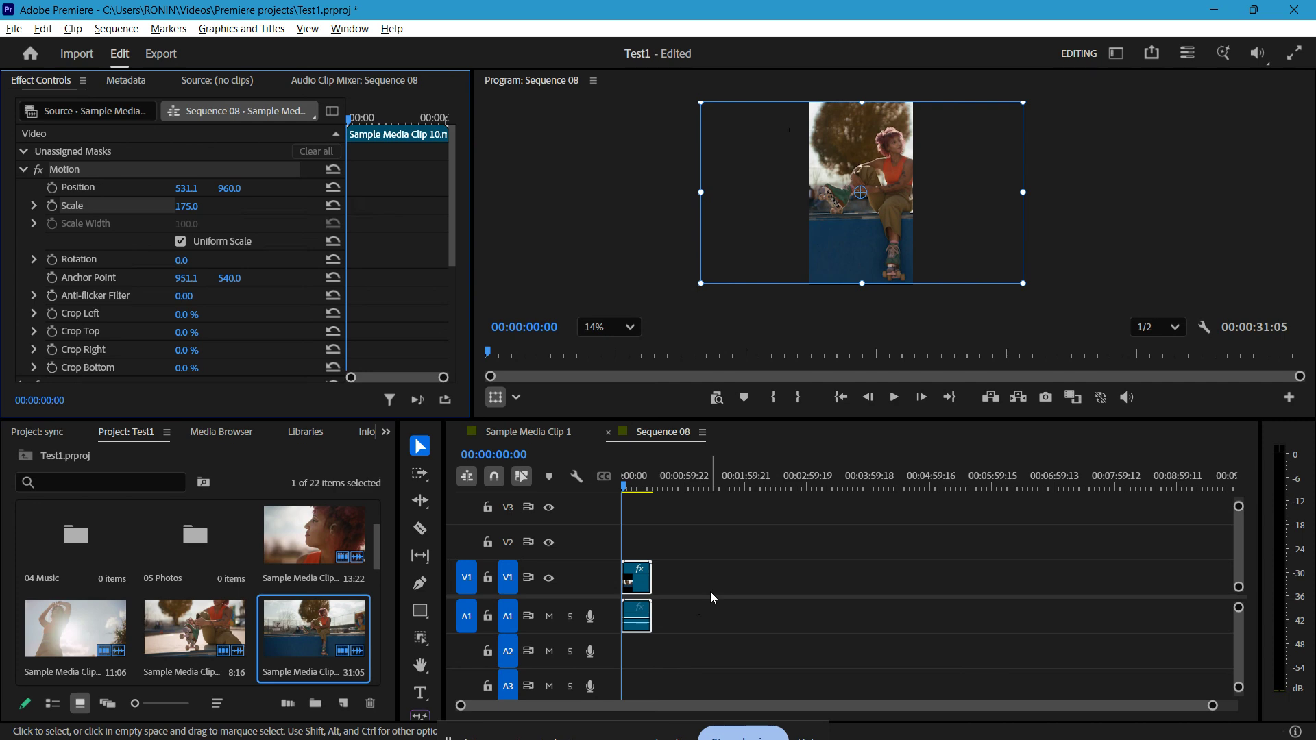
key(Delete)
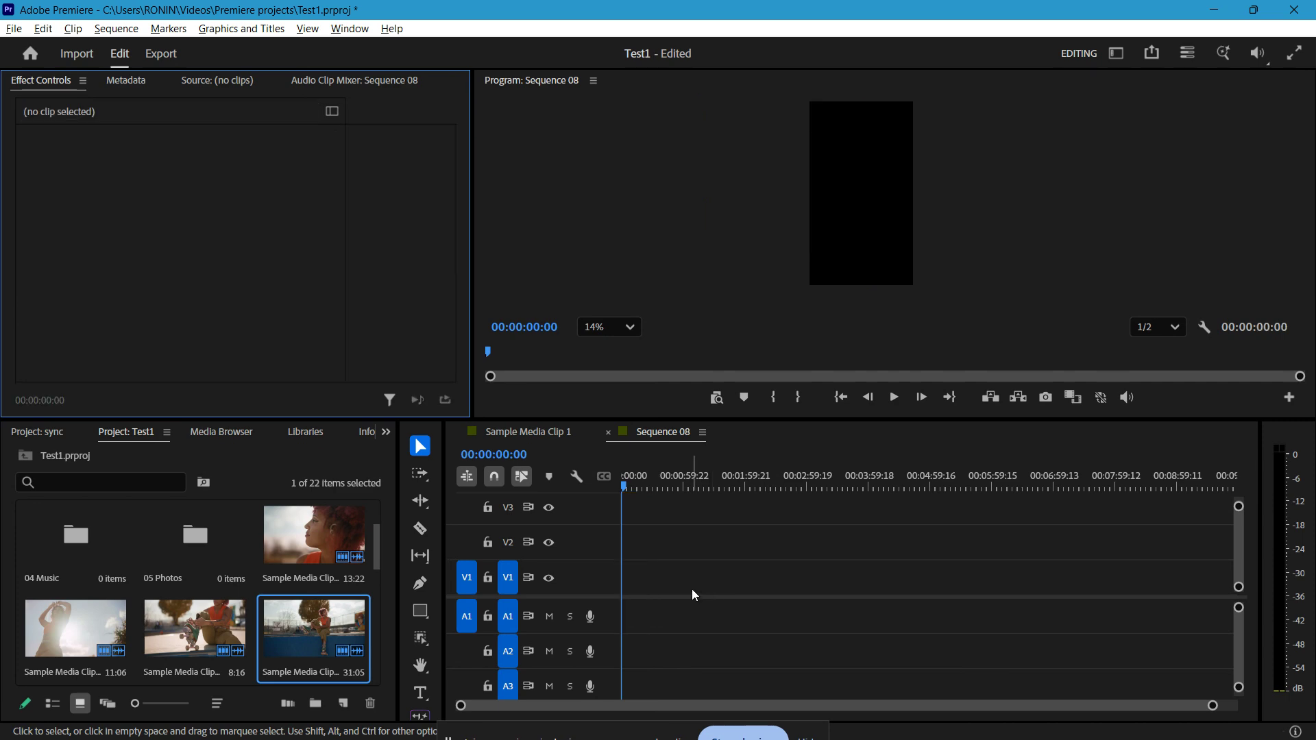
Step: Add Sample Media Clip 10 again at the start of V1 with the existing sequence settings kept, and select it
drag(284, 624, 605, 588)
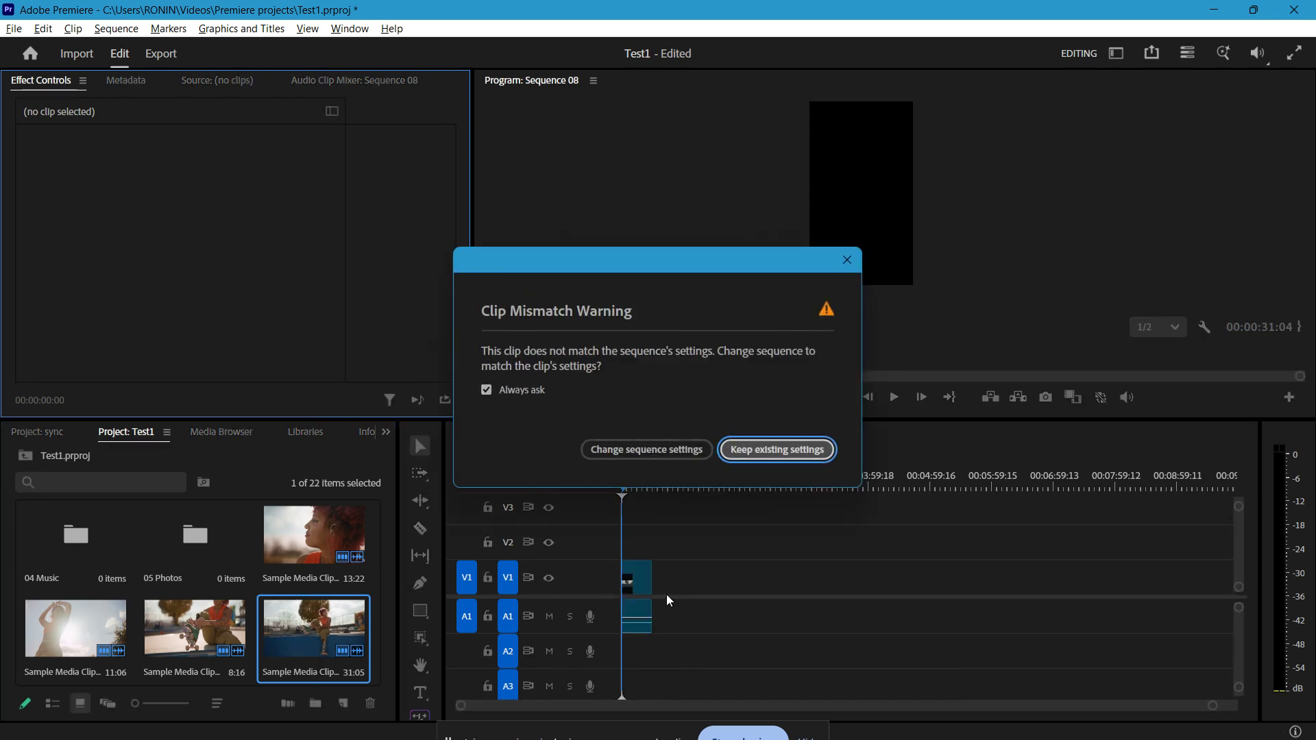
click(772, 455)
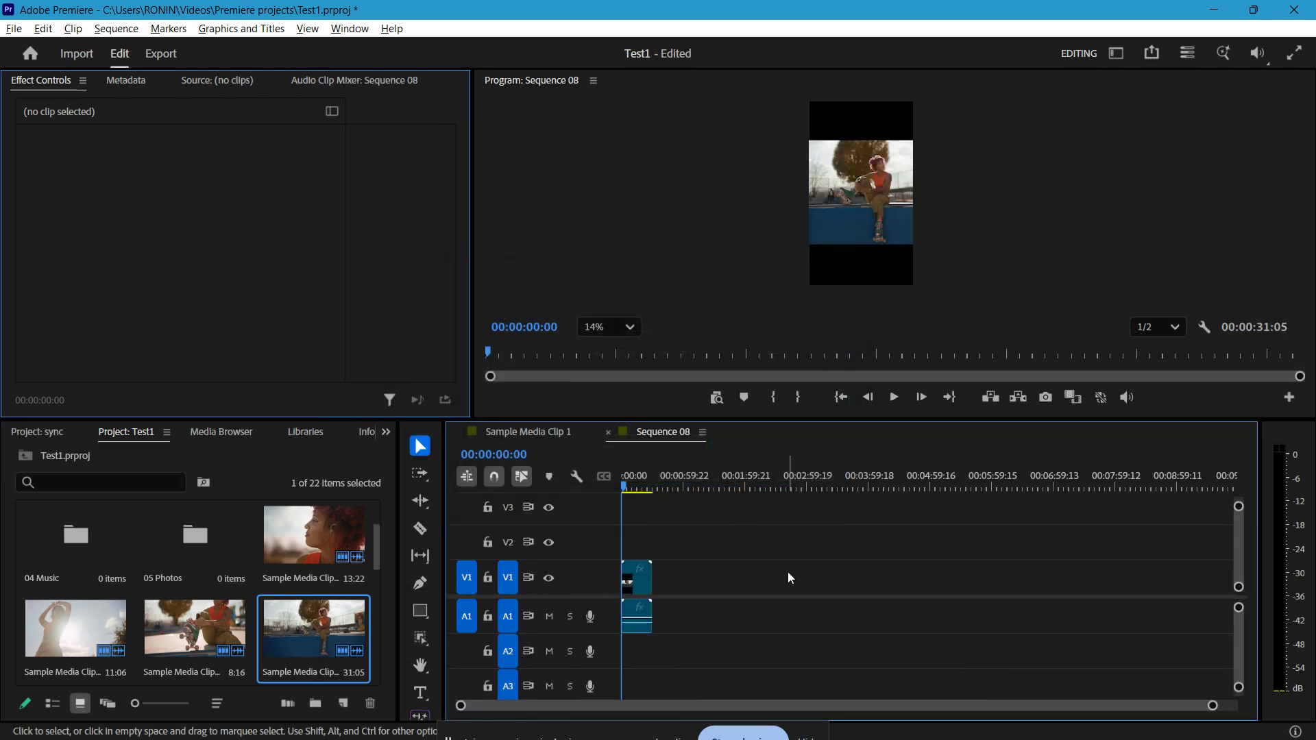
click(645, 584)
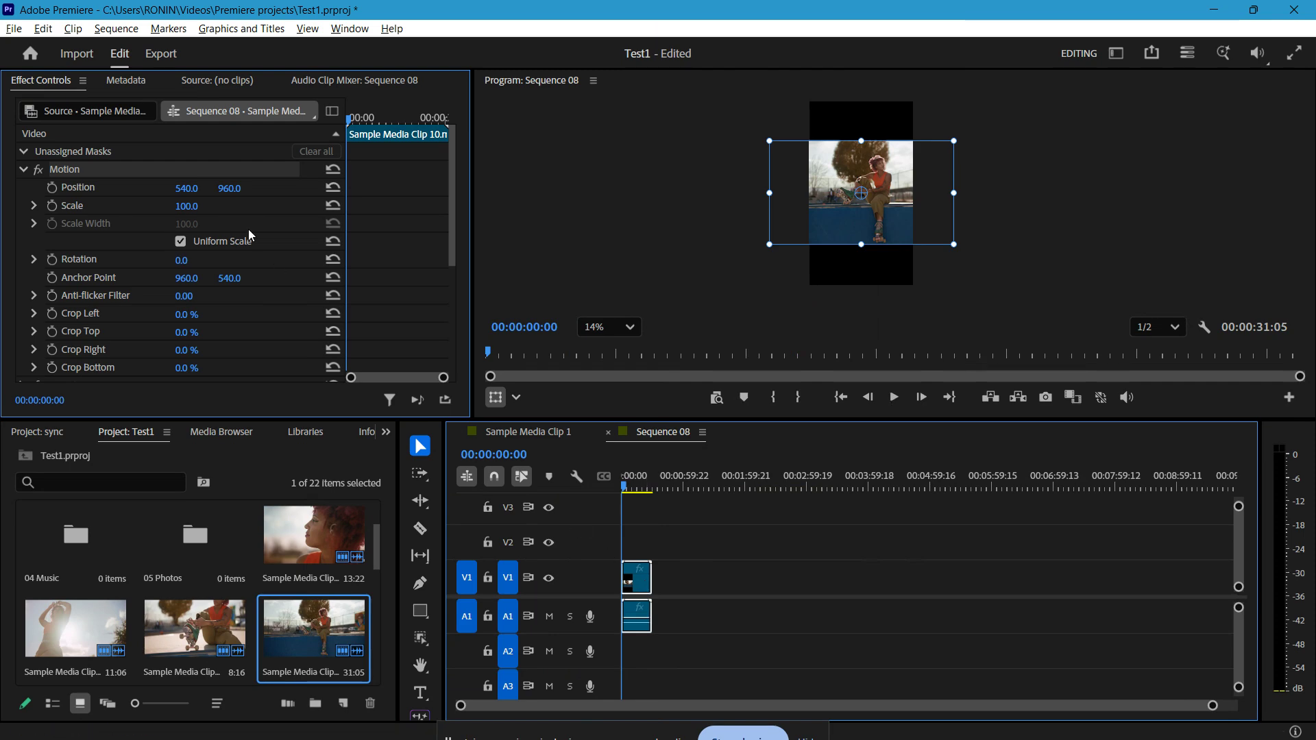
Step: Create an auto-reframed Vertical 9:16 duplicate of the sequence at 1080 x 1920 with default motion tracking and no clip nesting
click(117, 31)
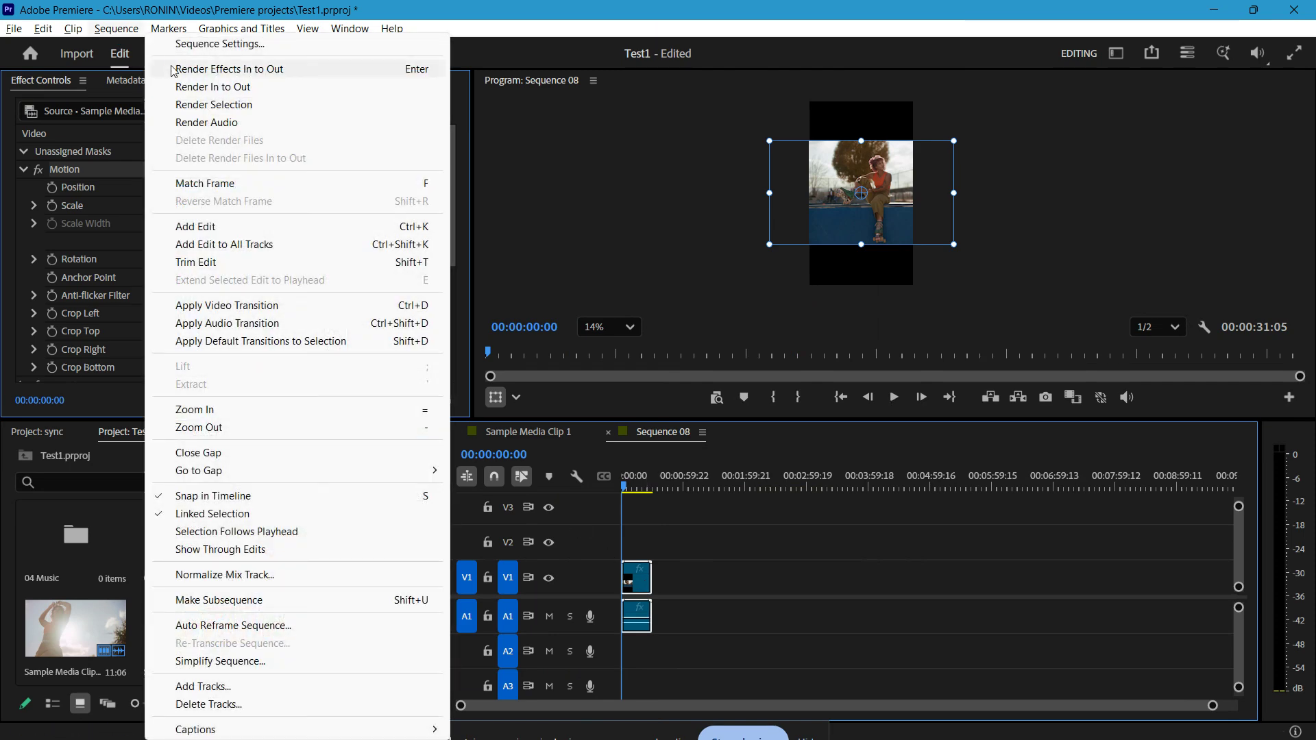
click(224, 627)
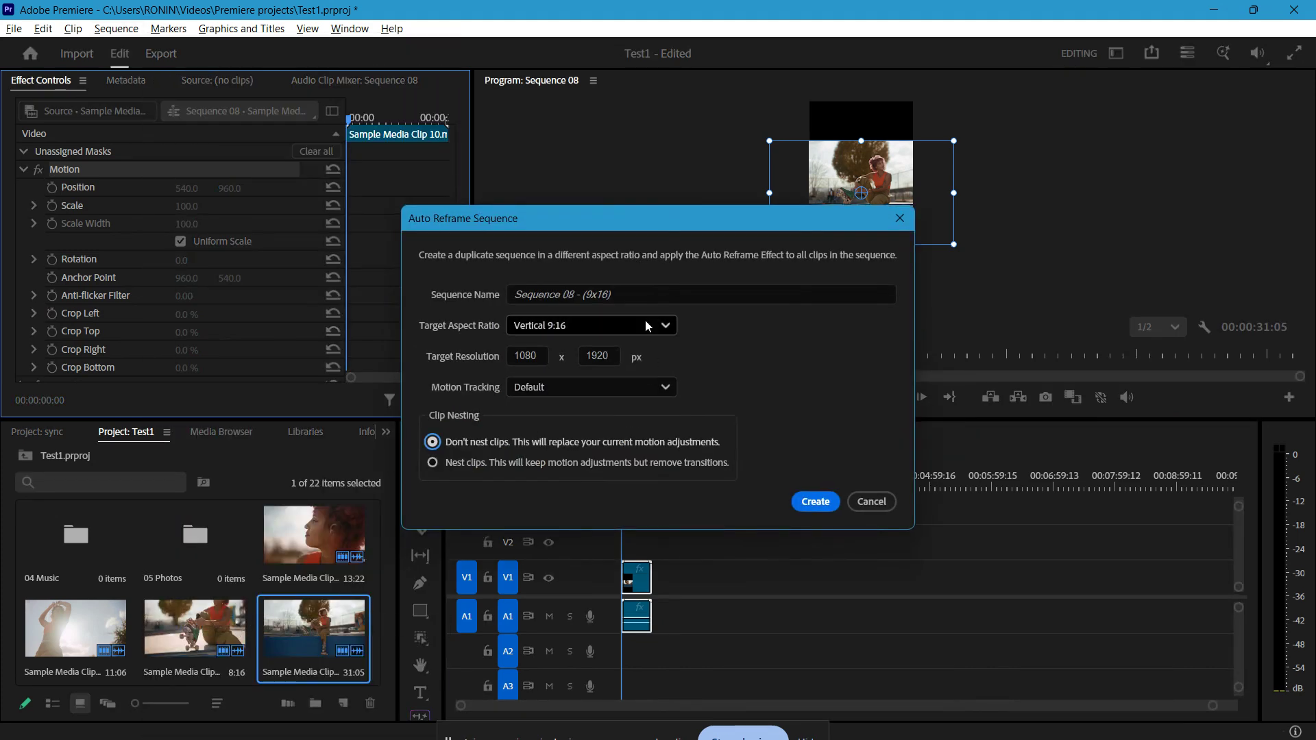
click(819, 499)
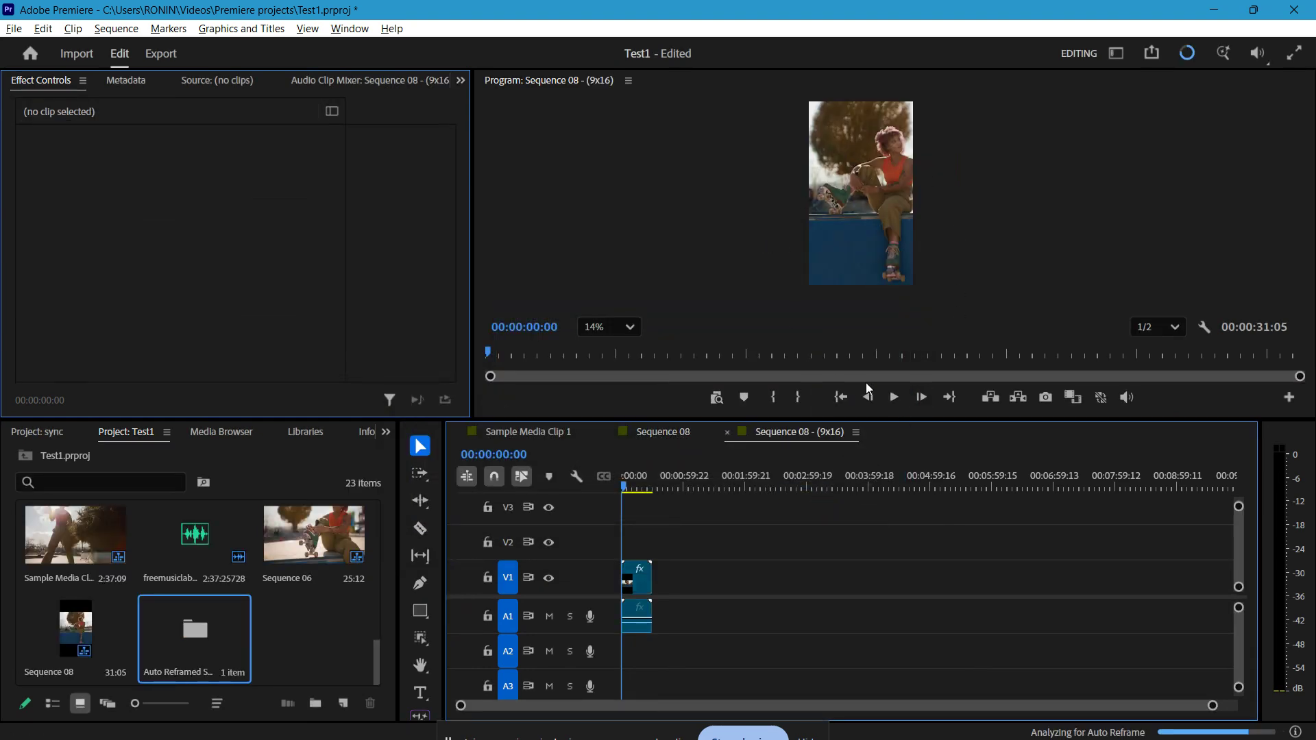
Step: Play back the auto-reframed sequence, return the playhead to the start, and undo the auto reframe
key(space)
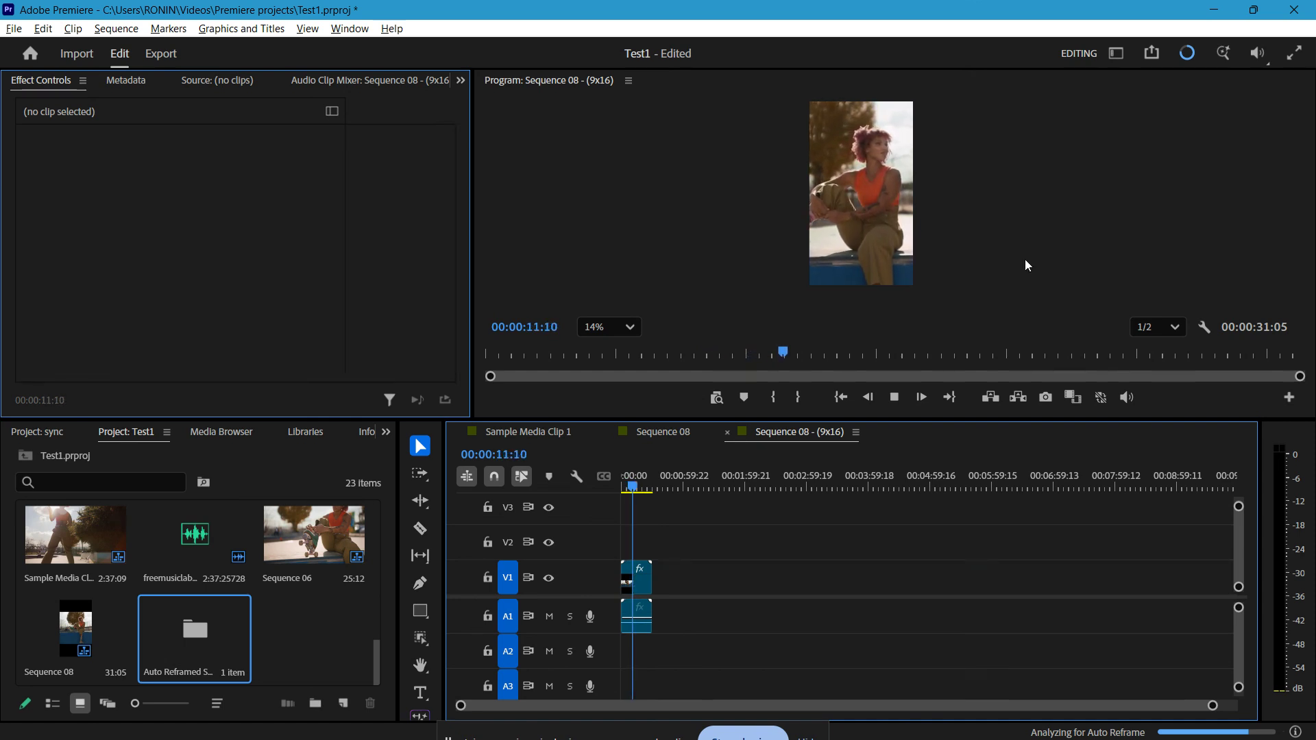
drag(632, 487, 614, 487)
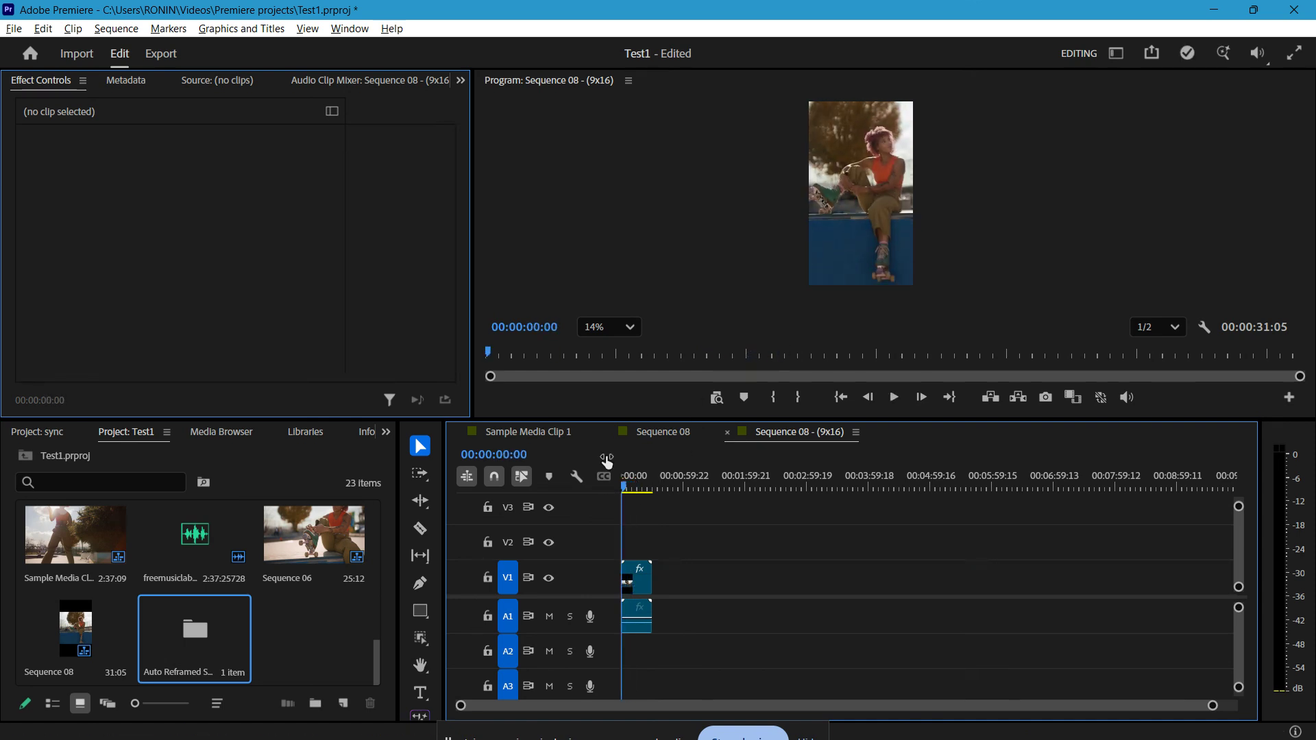
scroll(860, 207, up, 1)
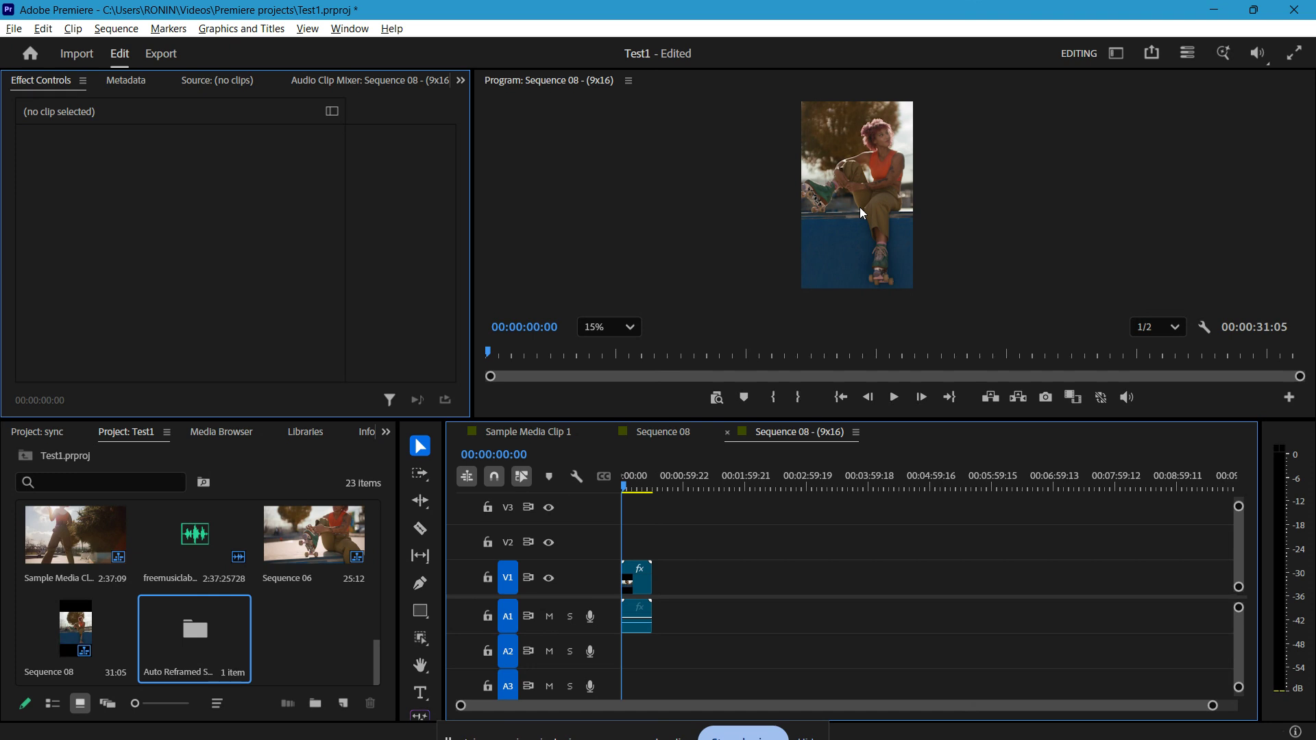
key(ctrl+z)
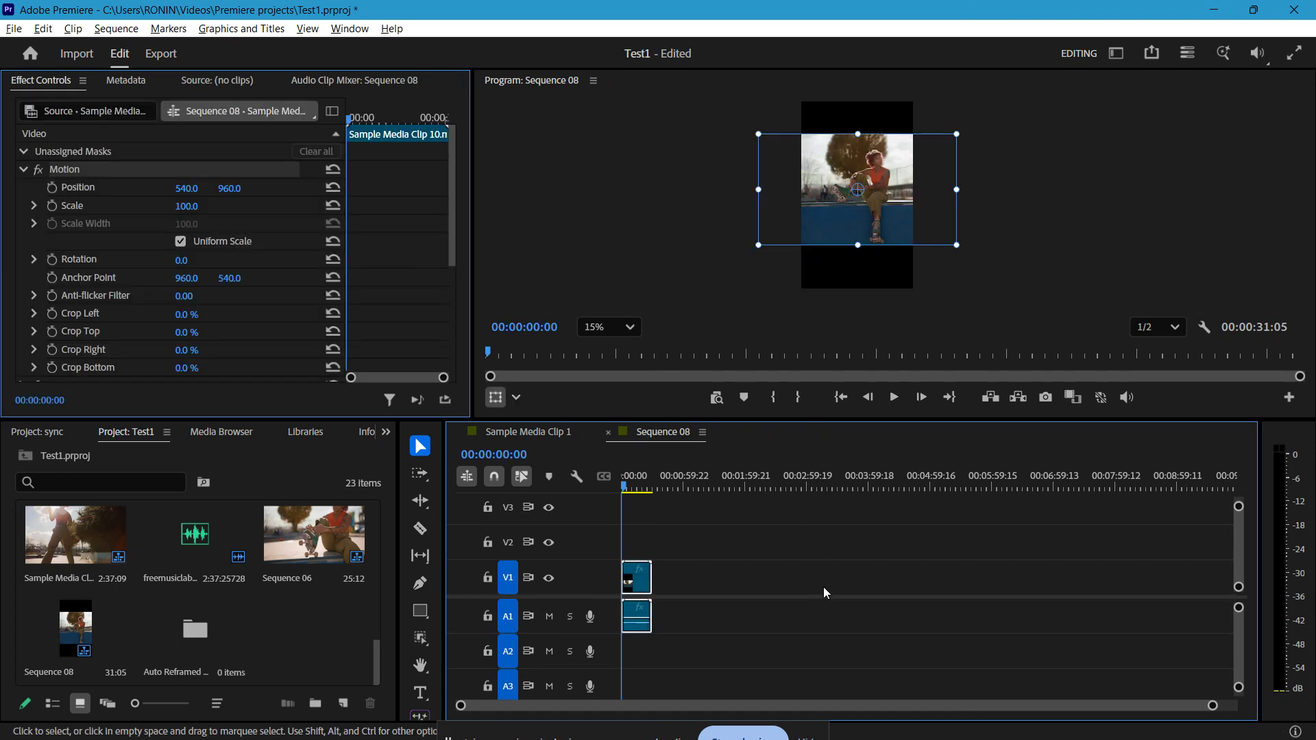
Step: Duplicate the V1 video clip onto V2 directly above it, and set the V1 clip's scale to 180
click(747, 589)
click(637, 588)
drag(645, 587, 644, 549)
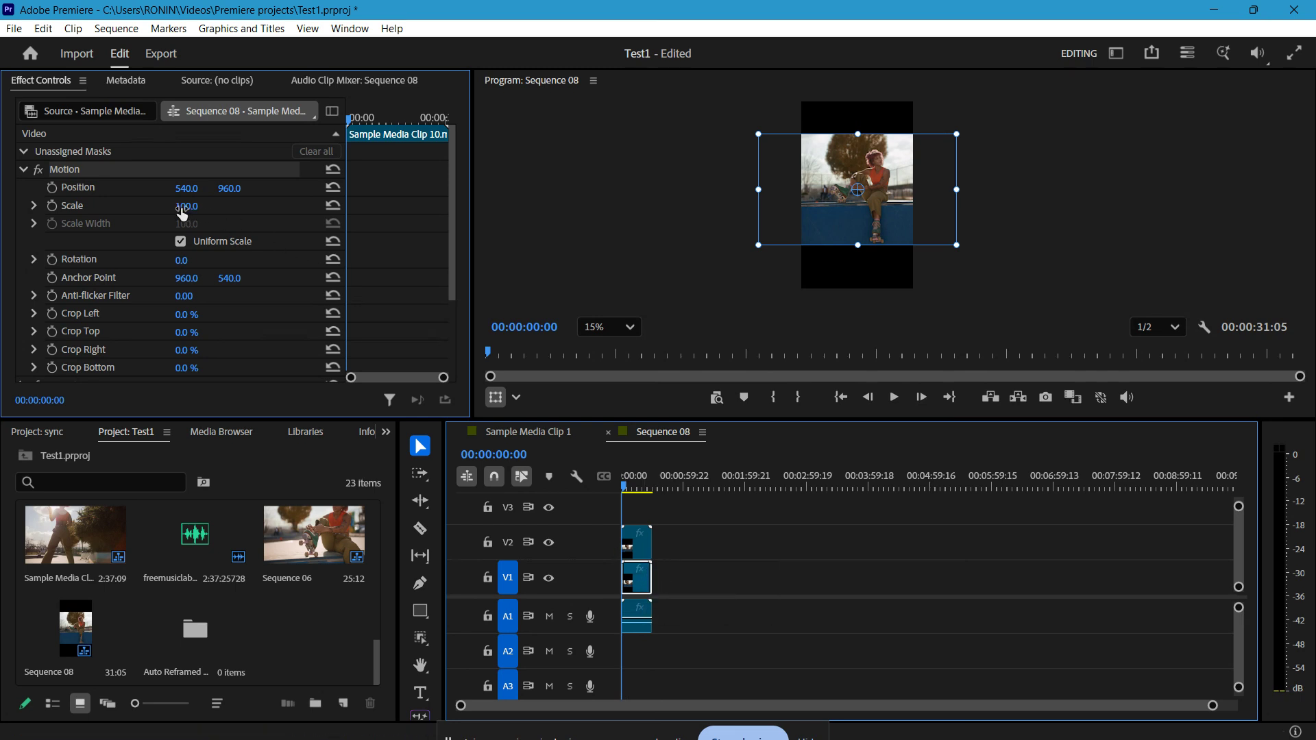
drag(182, 207, 236, 207)
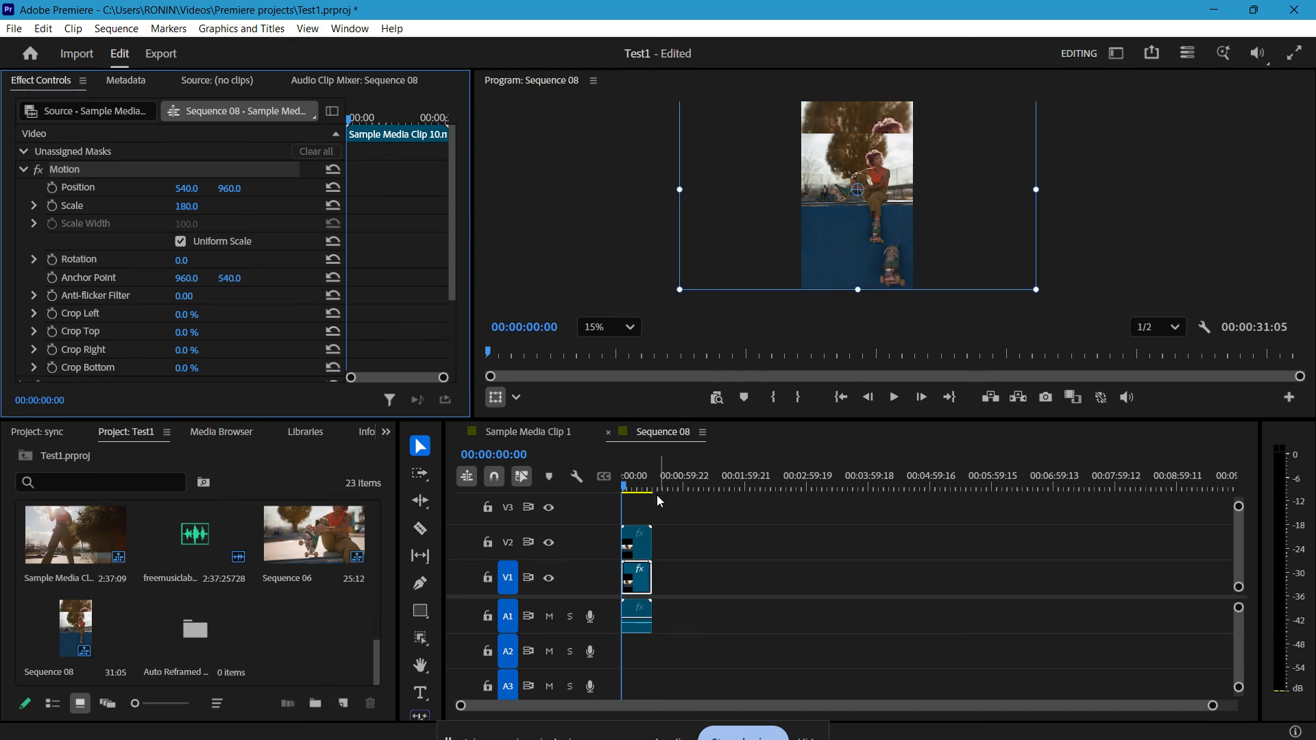
Step: Find the Gaussian Blur video effect and apply it to the enlarged background clip on V1
click(641, 550)
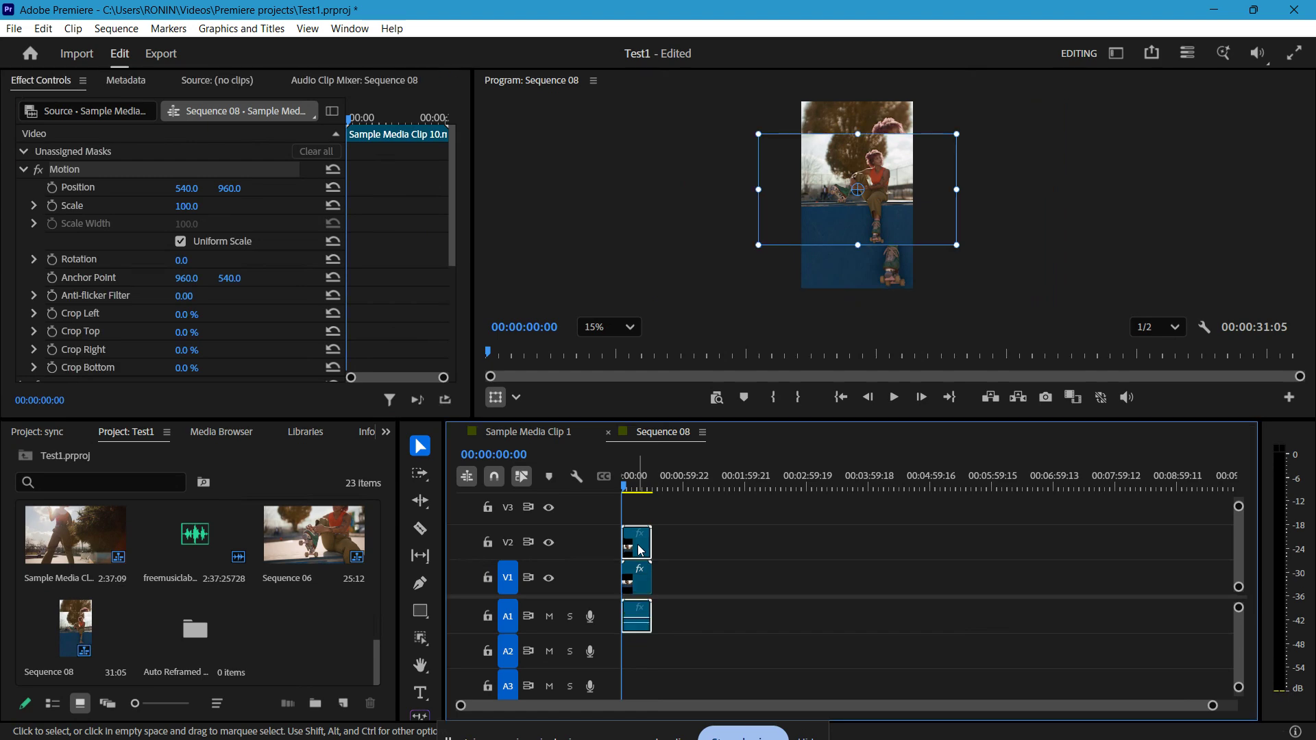
click(637, 580)
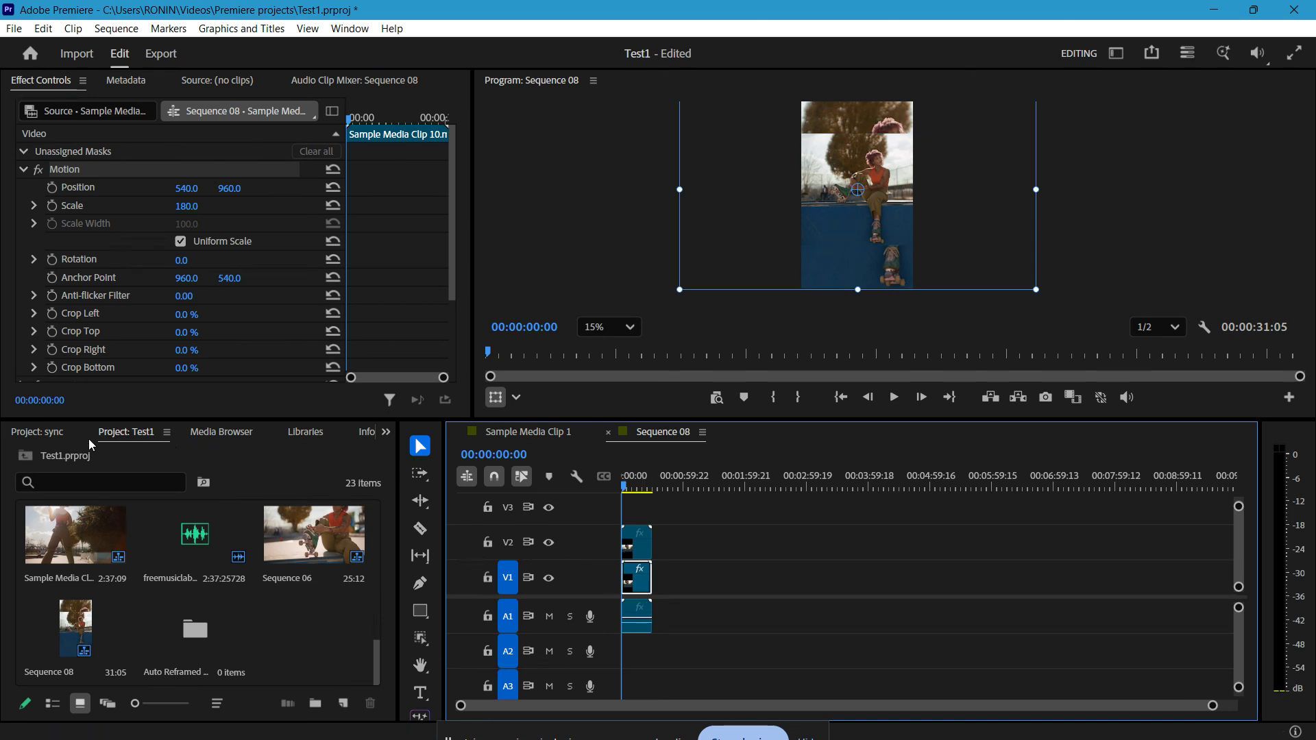
click(386, 431)
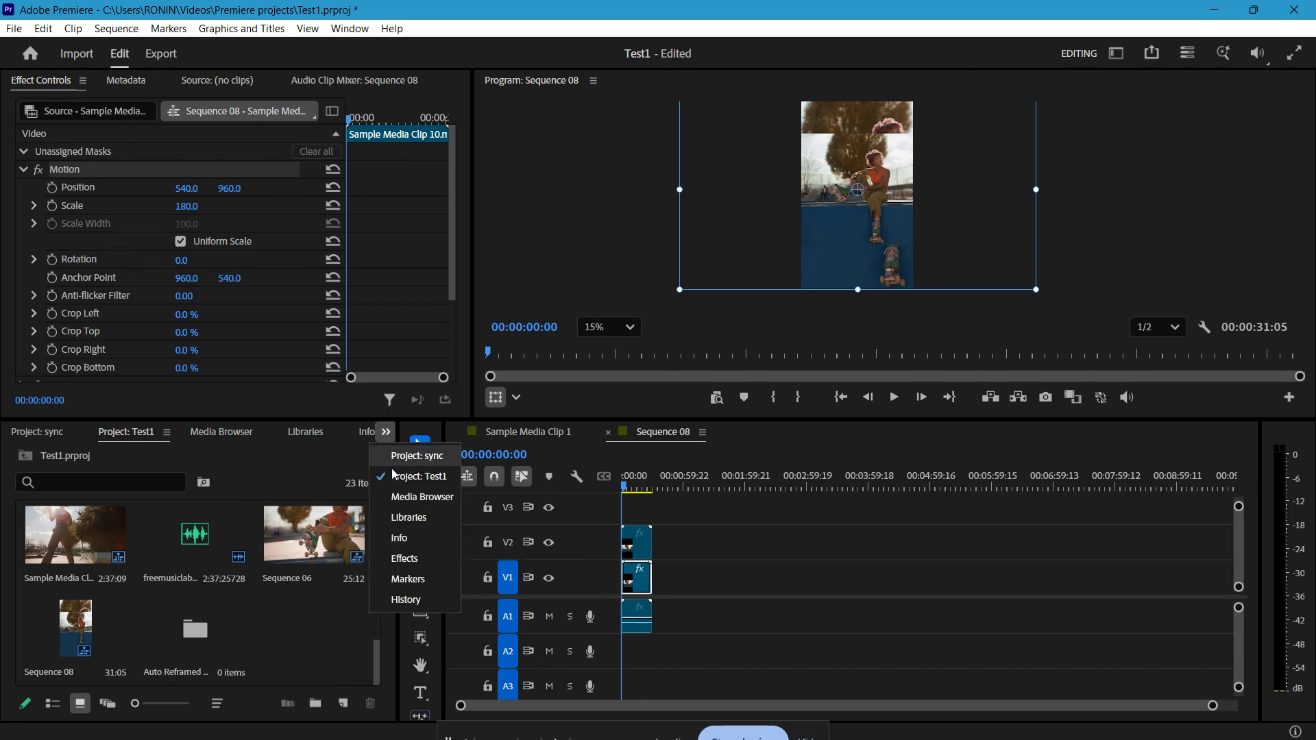
click(432, 560)
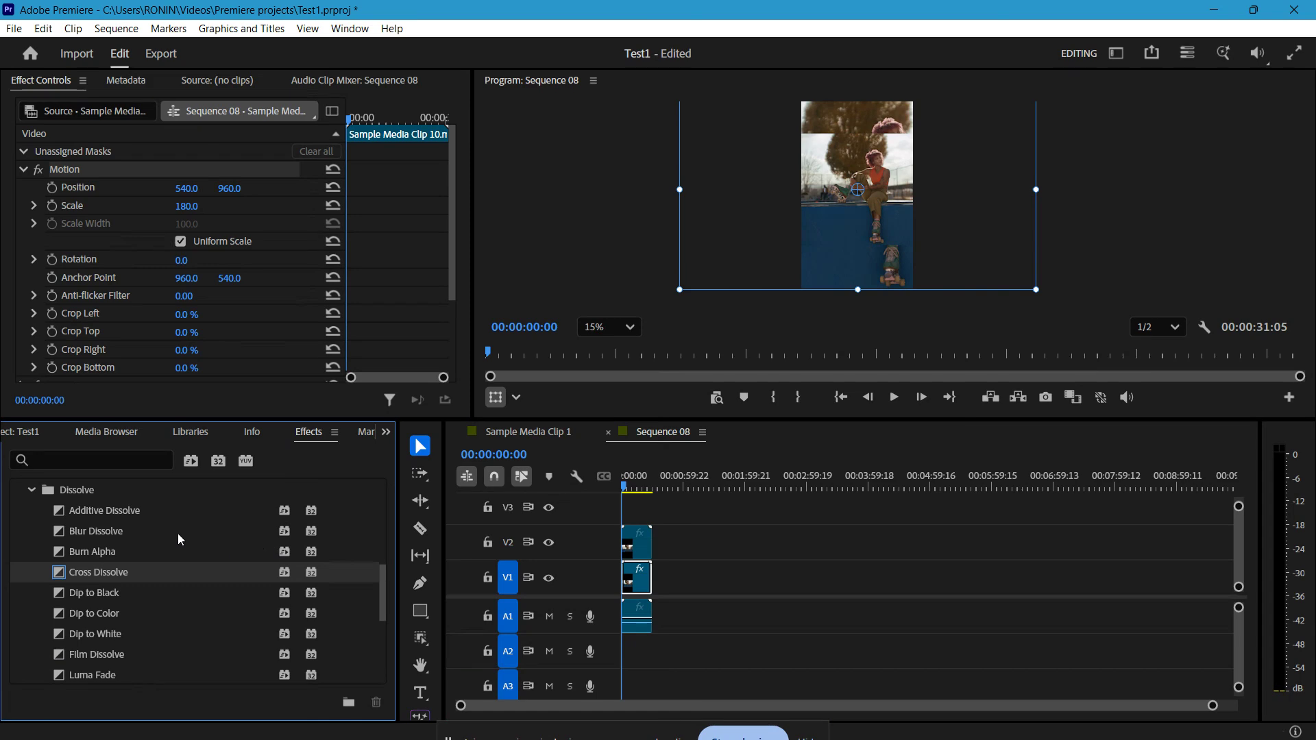
click(31, 491)
click(52, 458)
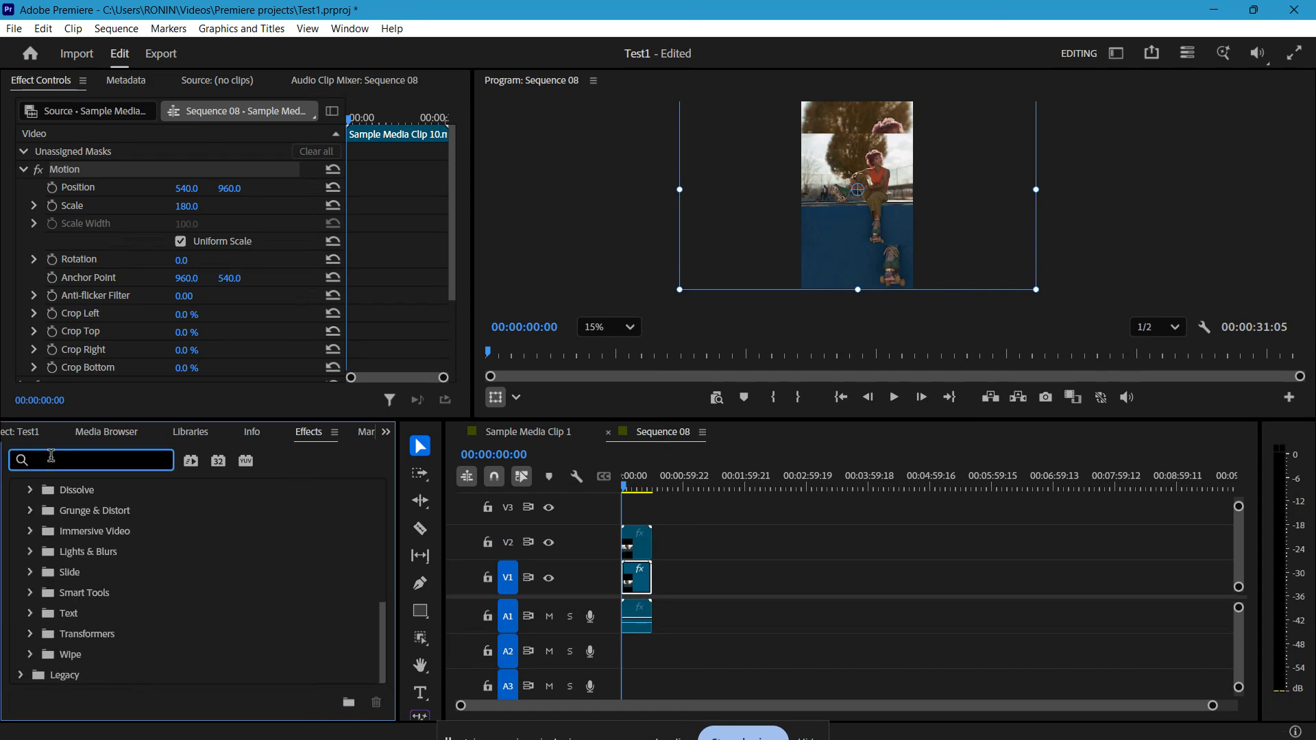
text(blur)
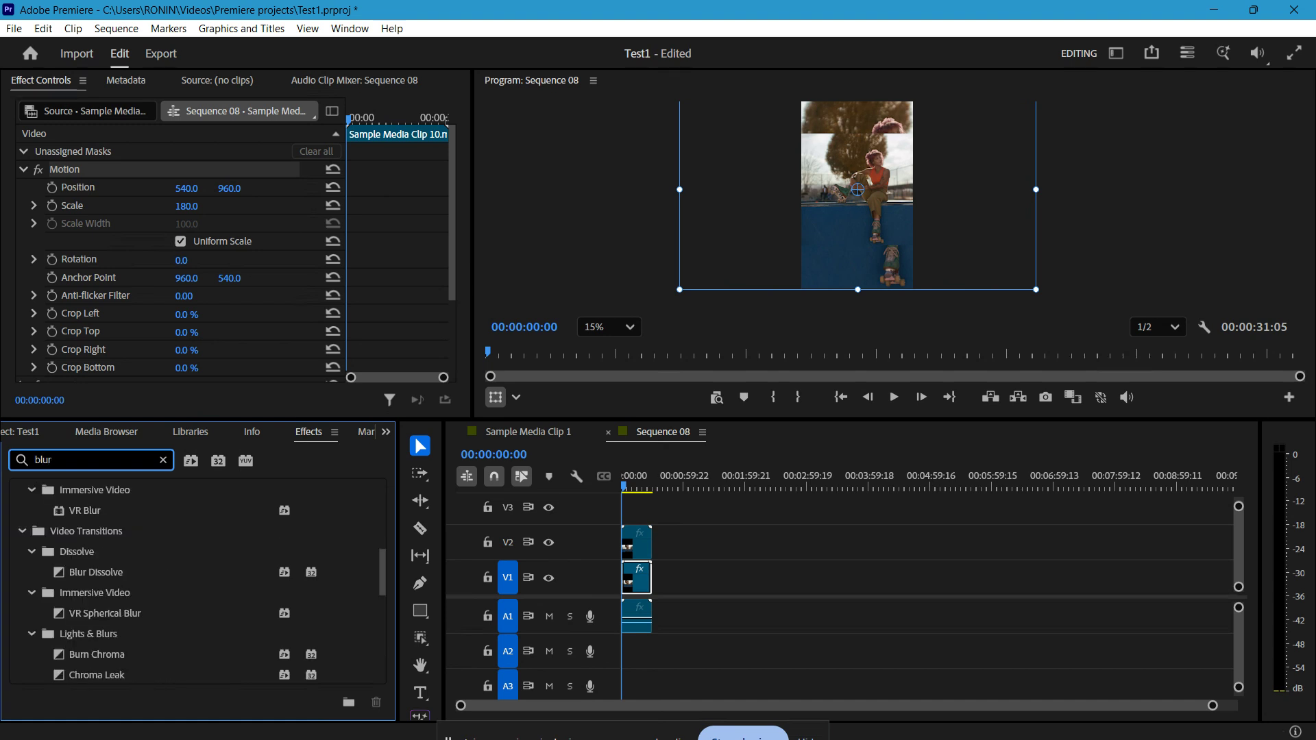
drag(80, 458, 35, 455)
text(gaus)
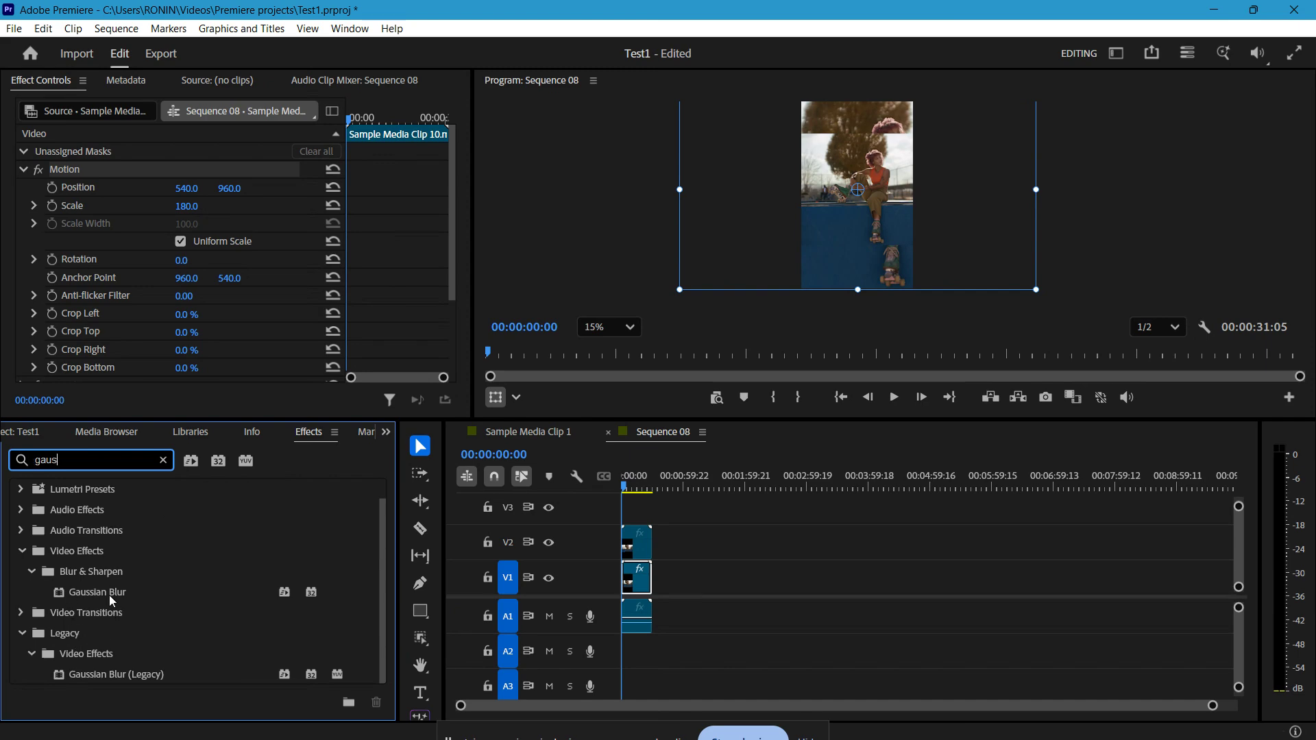
drag(112, 600, 644, 581)
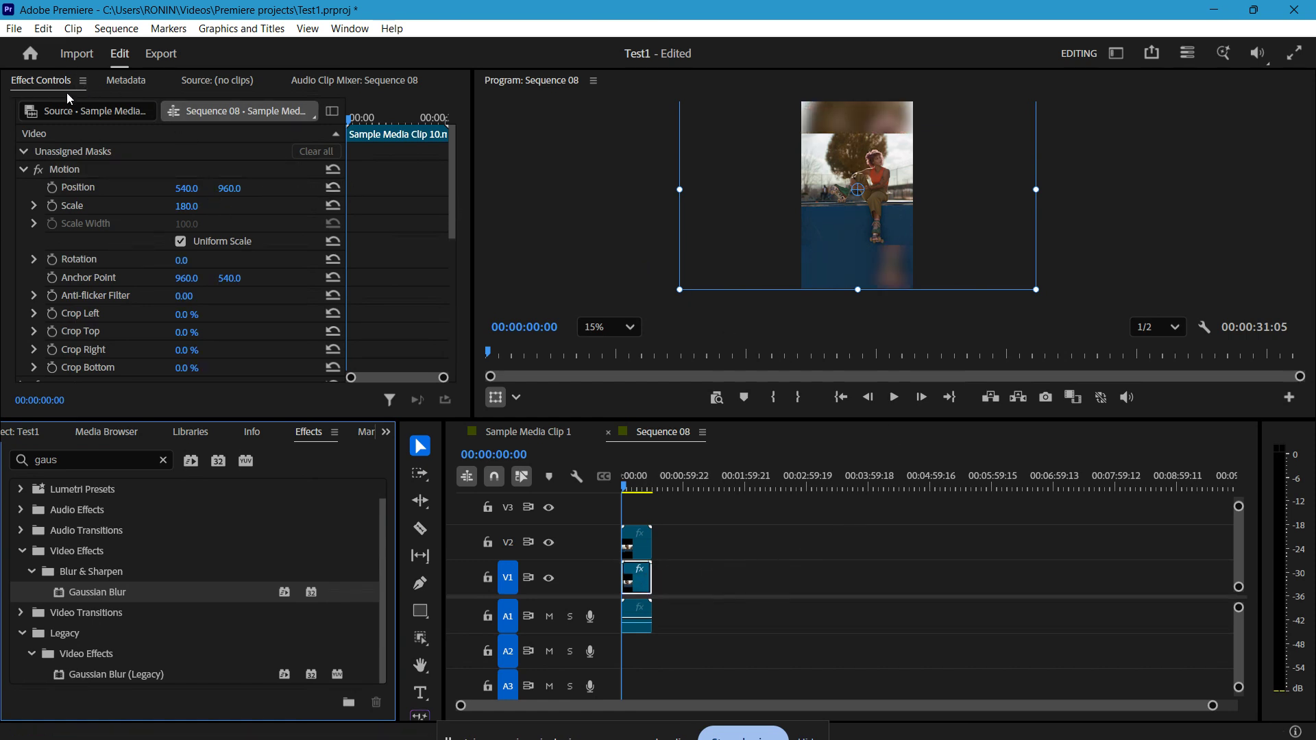
Step: Set the Gaussian Blur amount on the V1 background clip to 37
scroll(159, 232, down, 5)
scroll(160, 238, down, 3)
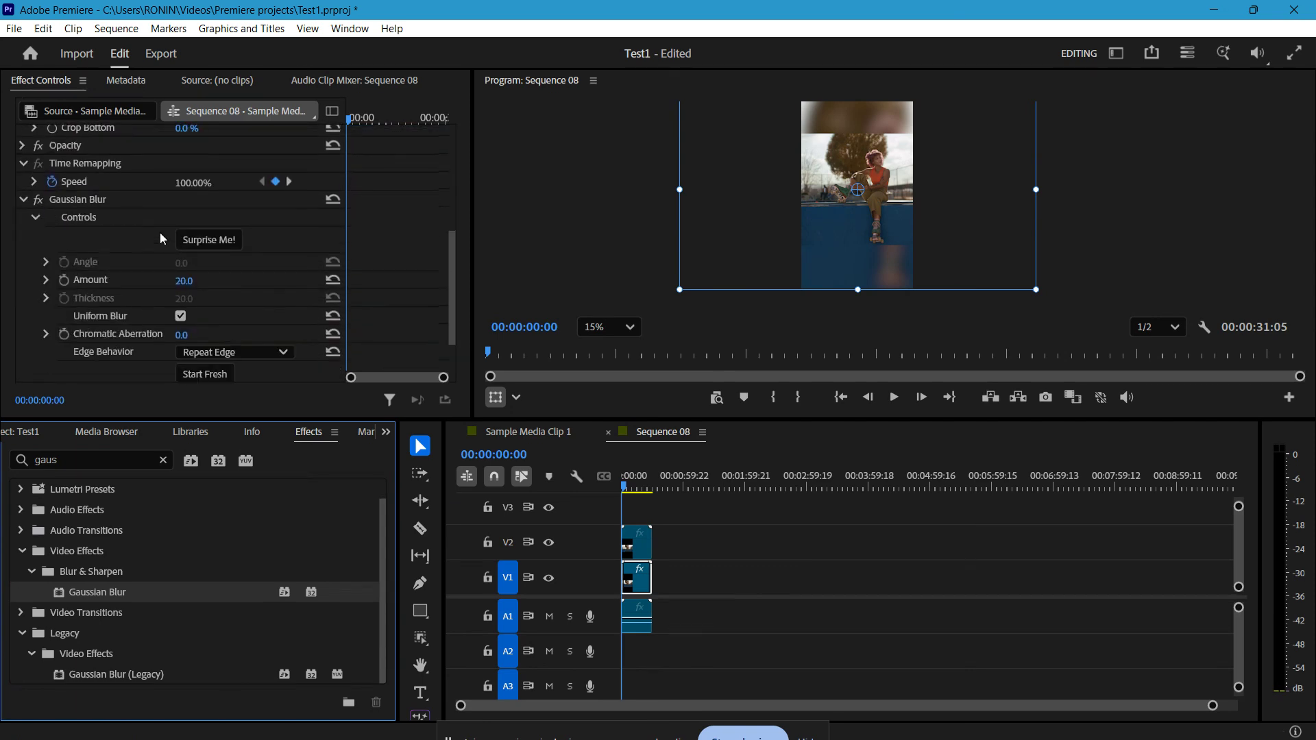
drag(180, 281, 190, 281)
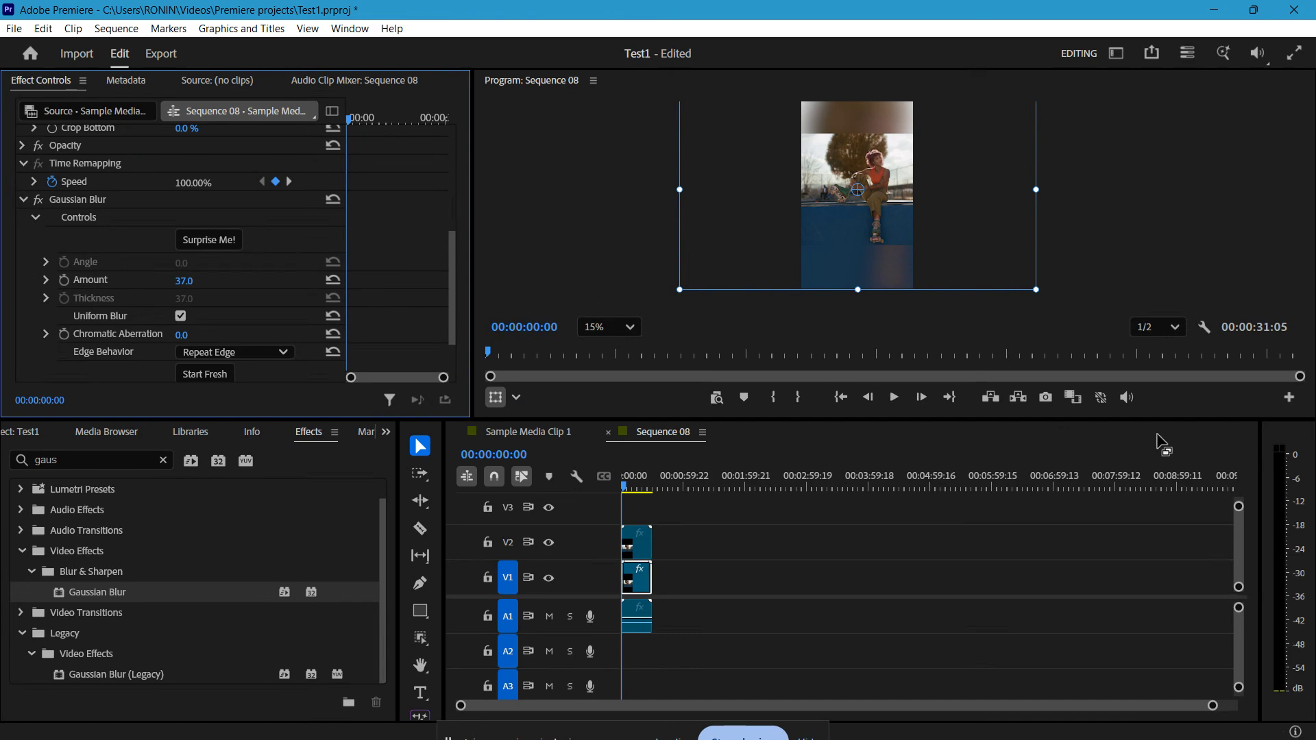
Step: Play back the sequence with the preview area enlarged to check the sharp clip over the blurred background
key(space)
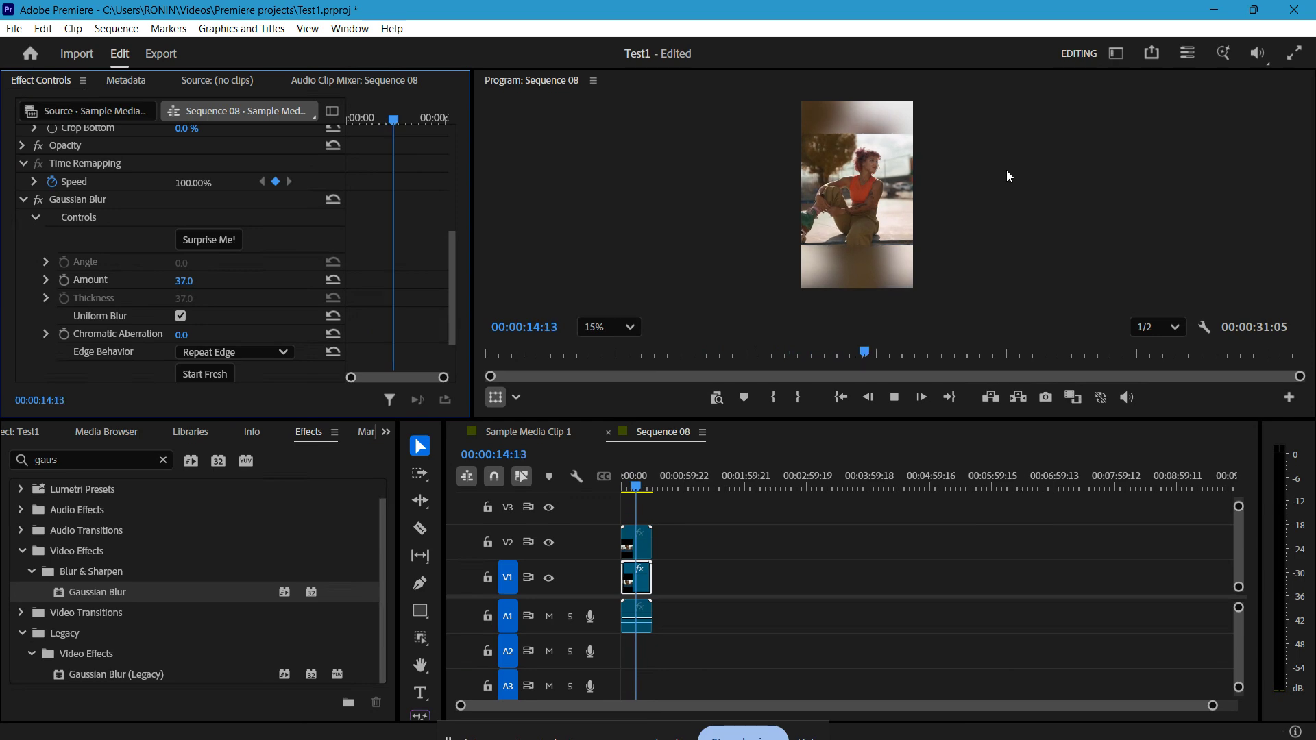
scroll(990, 177, up, 5)
drag(972, 152, 976, 180)
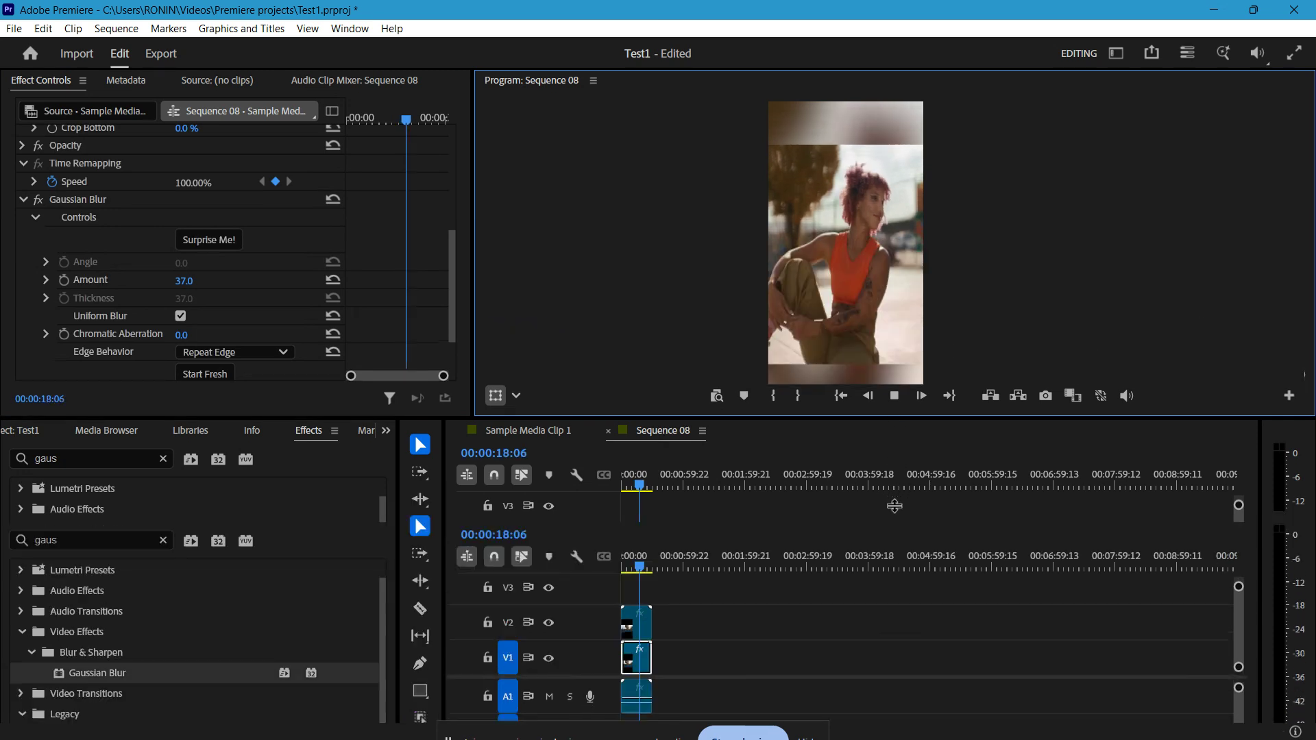
drag(895, 420, 896, 507)
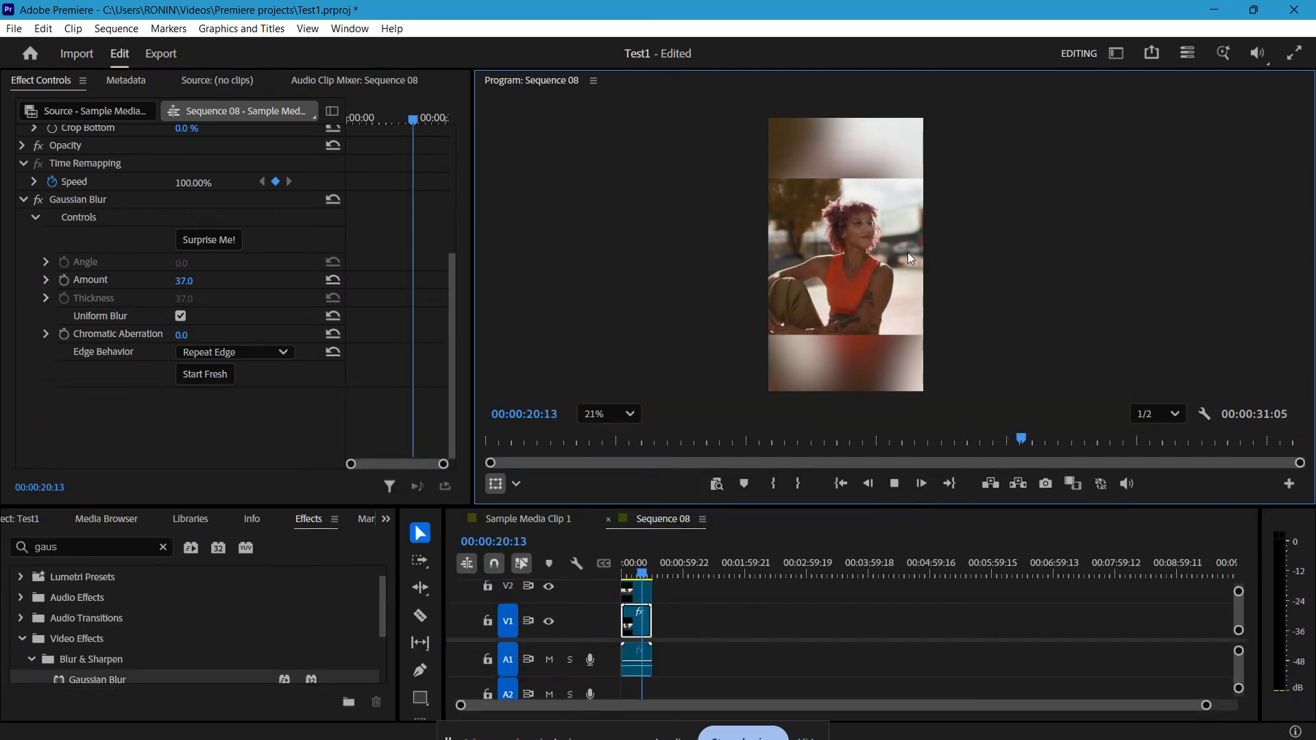
mouse_move(907, 252)
mouse_down()
mouse_move(875, 239)
mouse_move(881, 251)
mouse_up()
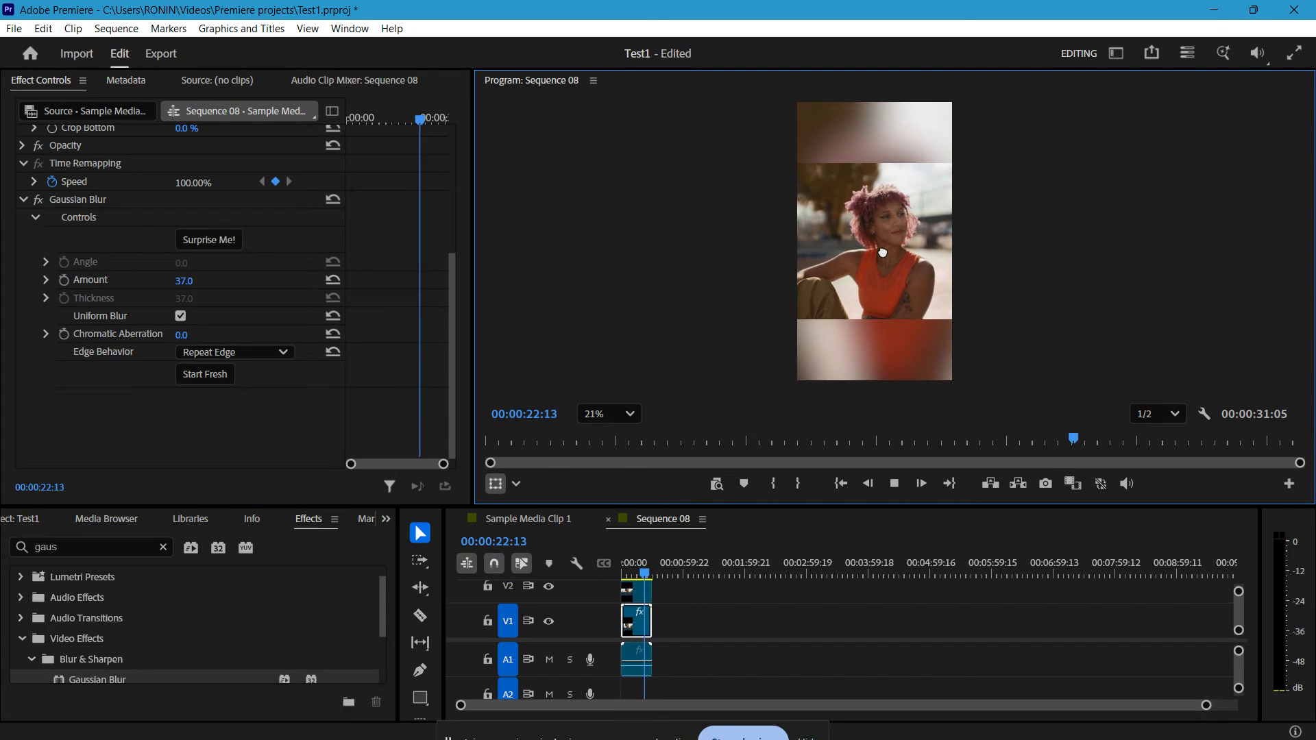